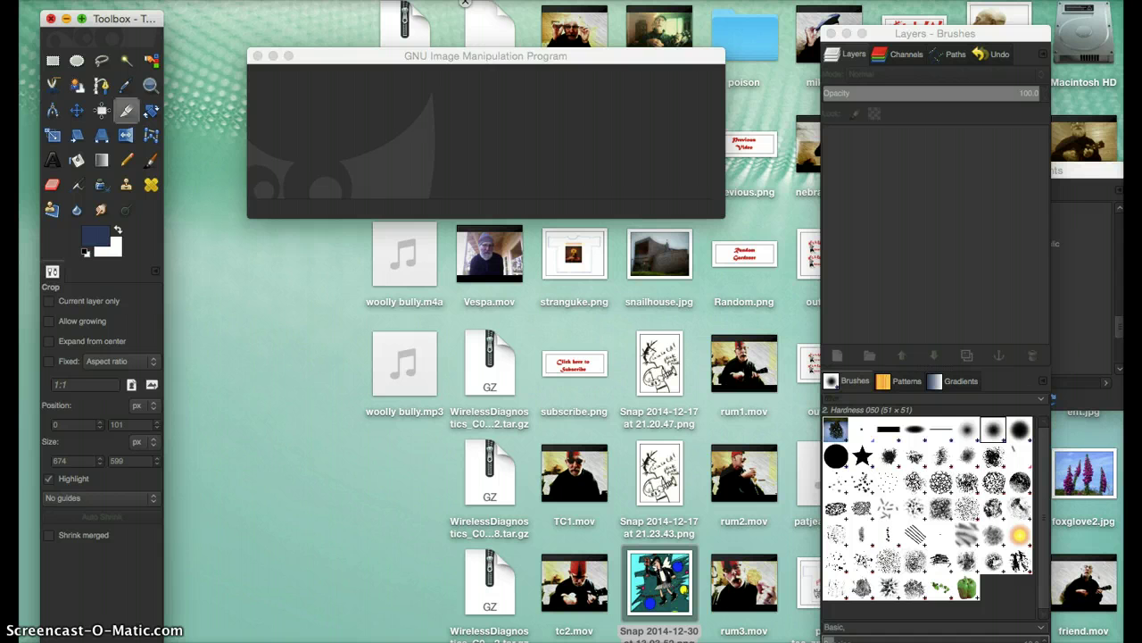
# Open treehead.jpg from the recently used files
pyautogui.click(116, 0)
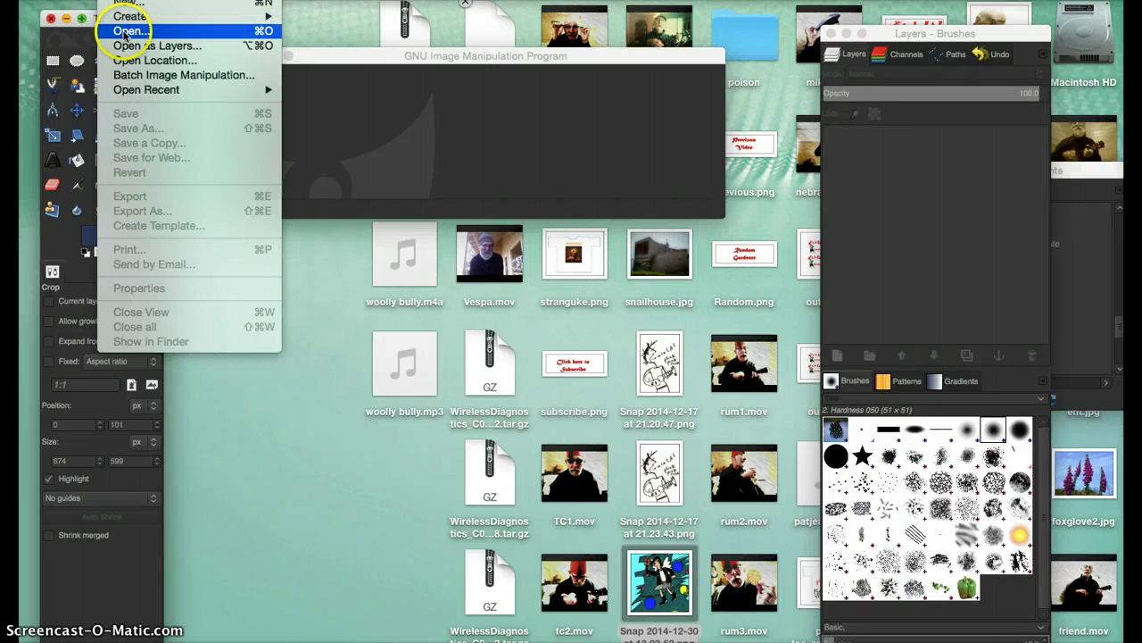
pyautogui.moveTo(136, 93)
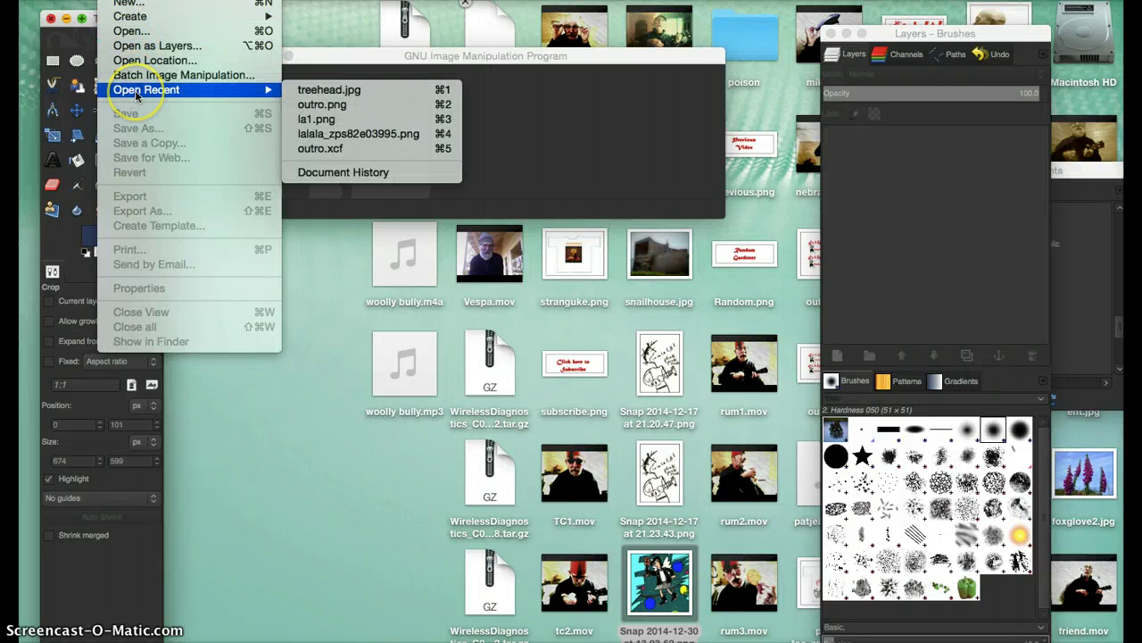
pyautogui.click(309, 91)
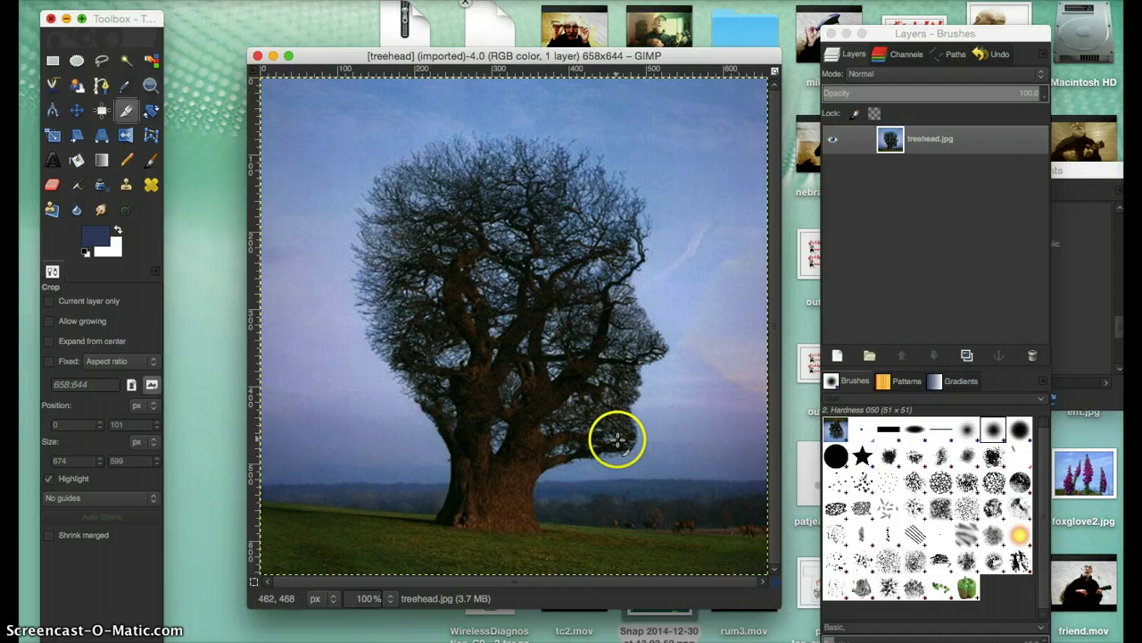
pyautogui.moveTo(618, 438)
pyautogui.mouseDown()
pyautogui.moveTo(622, 409)
pyautogui.moveTo(612, 419)
pyautogui.moveTo(631, 413)
pyautogui.moveTo(622, 401)
pyautogui.moveTo(647, 384)
pyautogui.moveTo(634, 373)
pyautogui.moveTo(682, 348)
pyautogui.moveTo(640, 301)
pyautogui.moveTo(472, 194)
pyautogui.mouseUp()
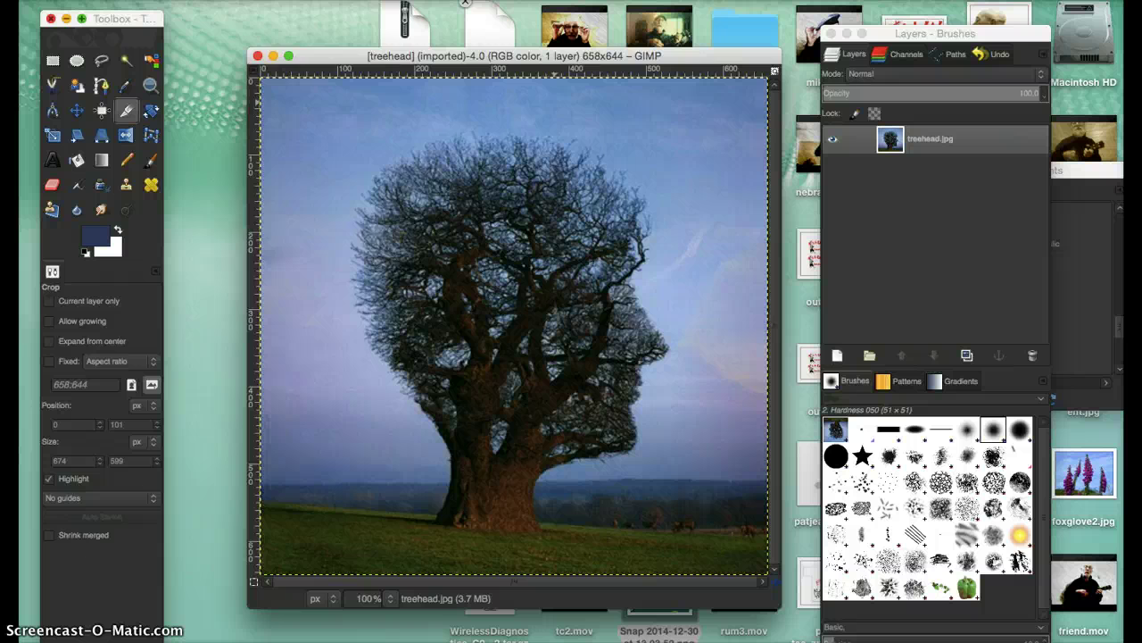
# Scale the image to 700 × 700 pixels with the width-height chain unlinked
pyautogui.click(268, 0)
pyautogui.click(268, 0)
pyautogui.click(268, 0)
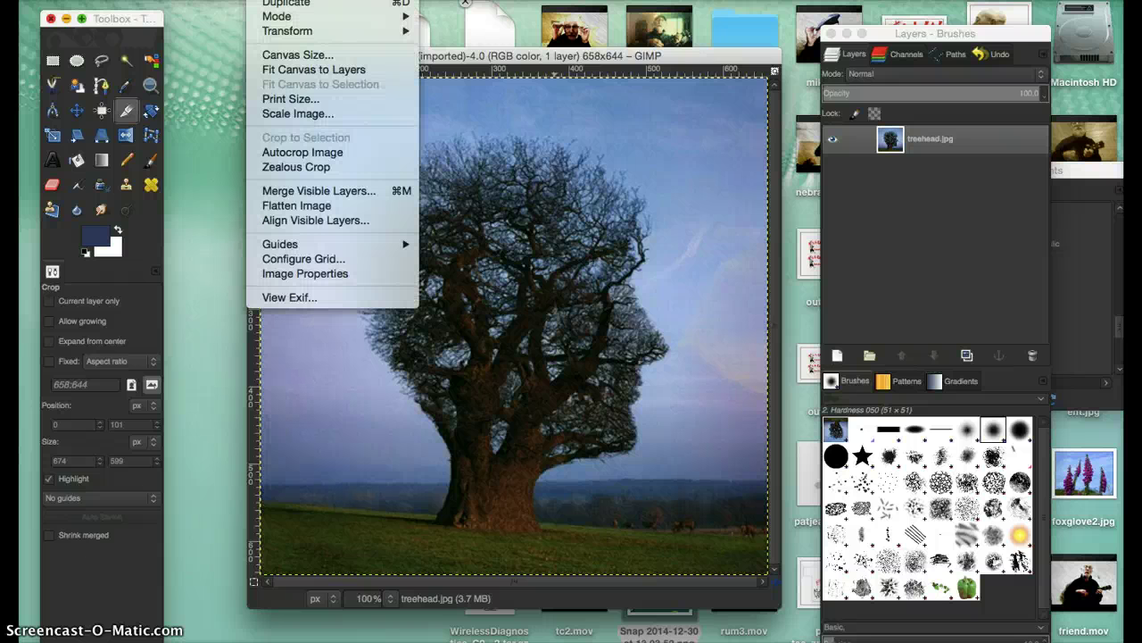
pyautogui.click(280, 114)
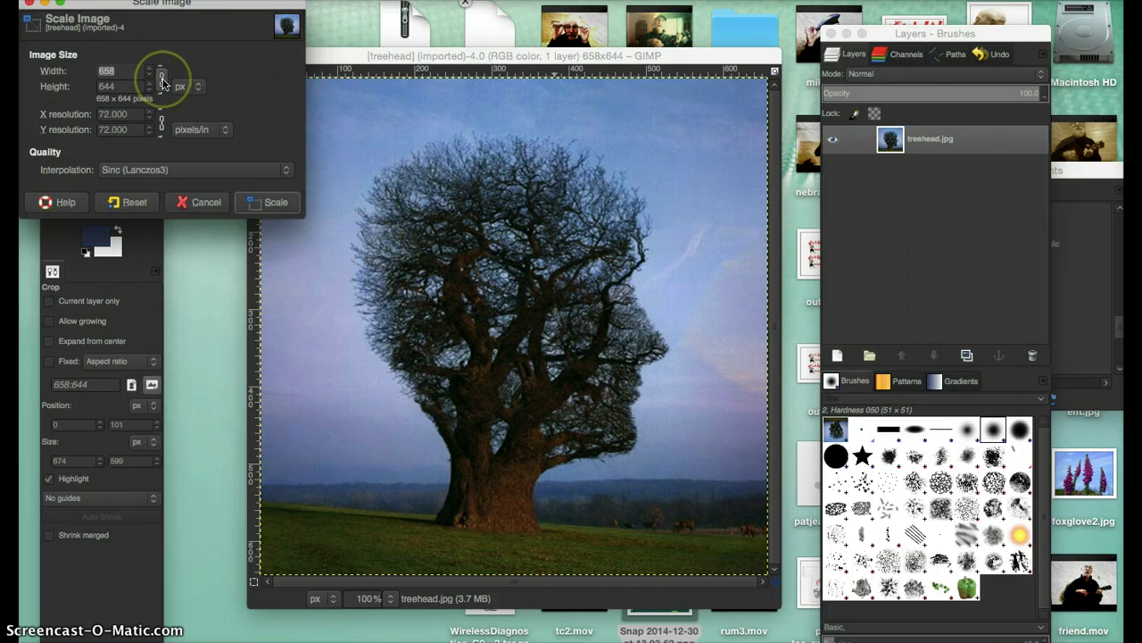
pyautogui.click(162, 83)
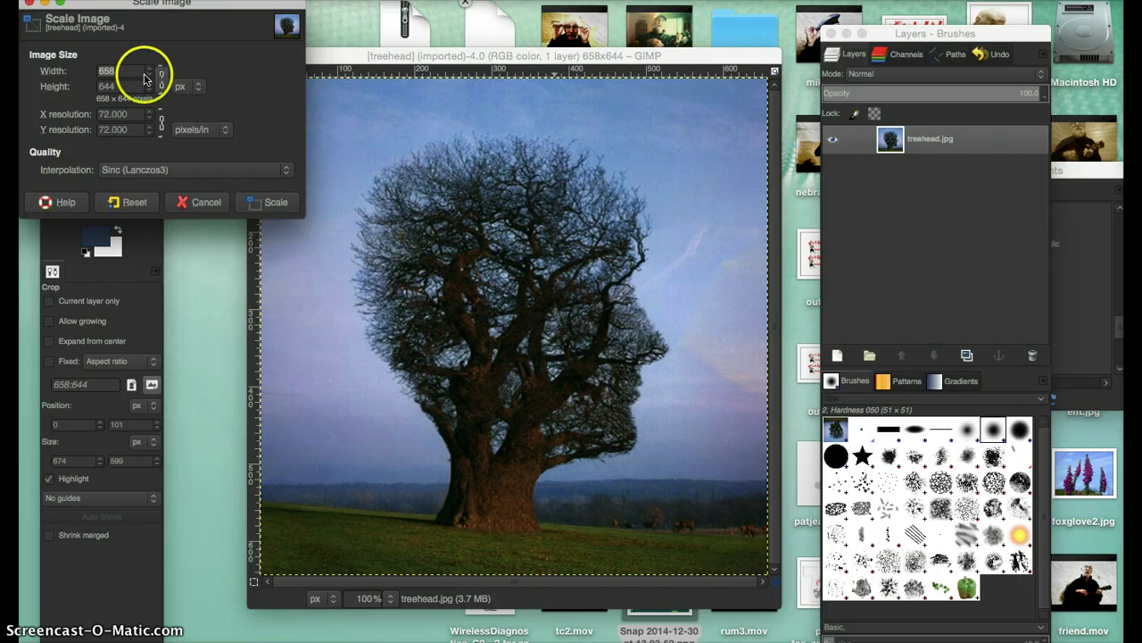
pyautogui.click(122, 72)
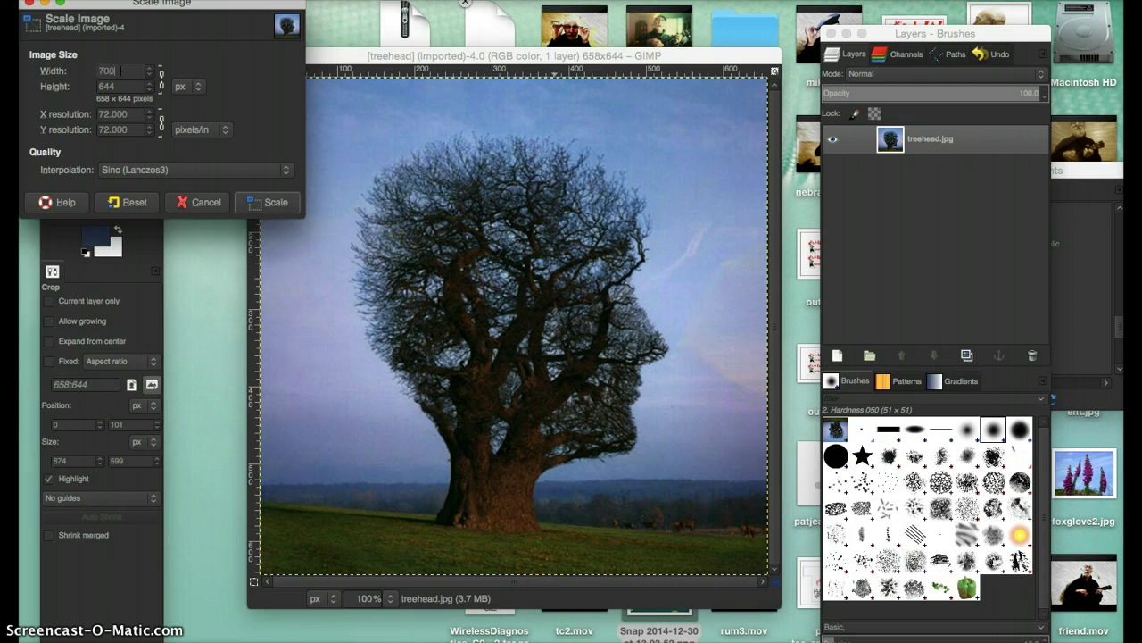
pyautogui.click(114, 85)
pyautogui.click(275, 203)
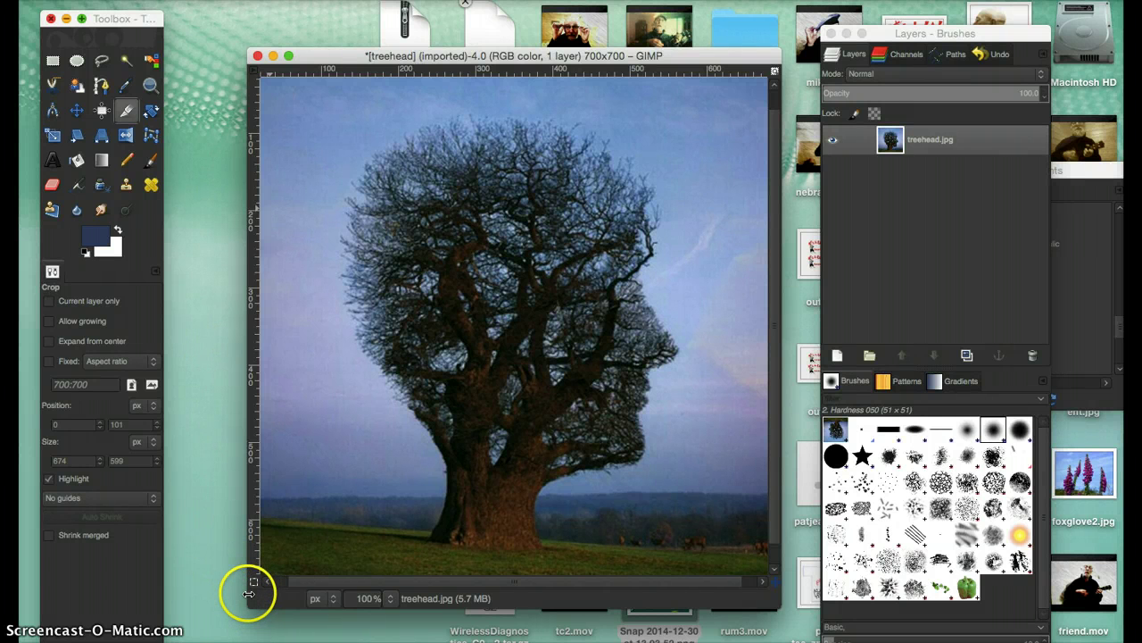
# Drag the window's left and bottom edges outward so the whole 700 × 700 square is visible
pyautogui.moveTo(249, 594); pyautogui.dragTo(184, 595)
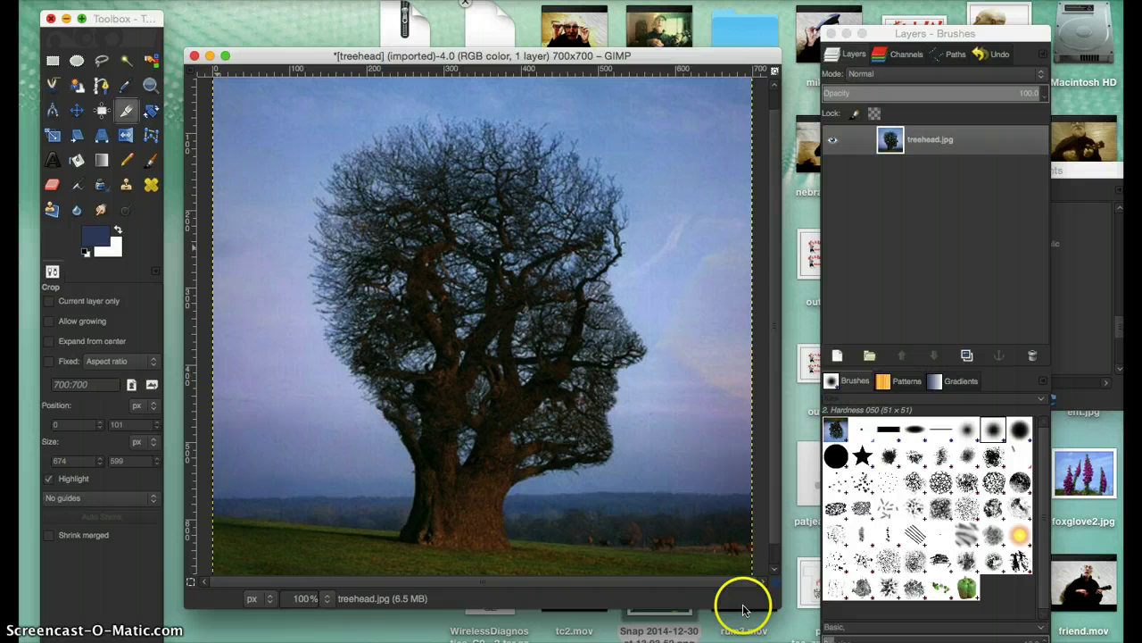
pyautogui.moveTo(742, 612); pyautogui.dragTo(745, 641)
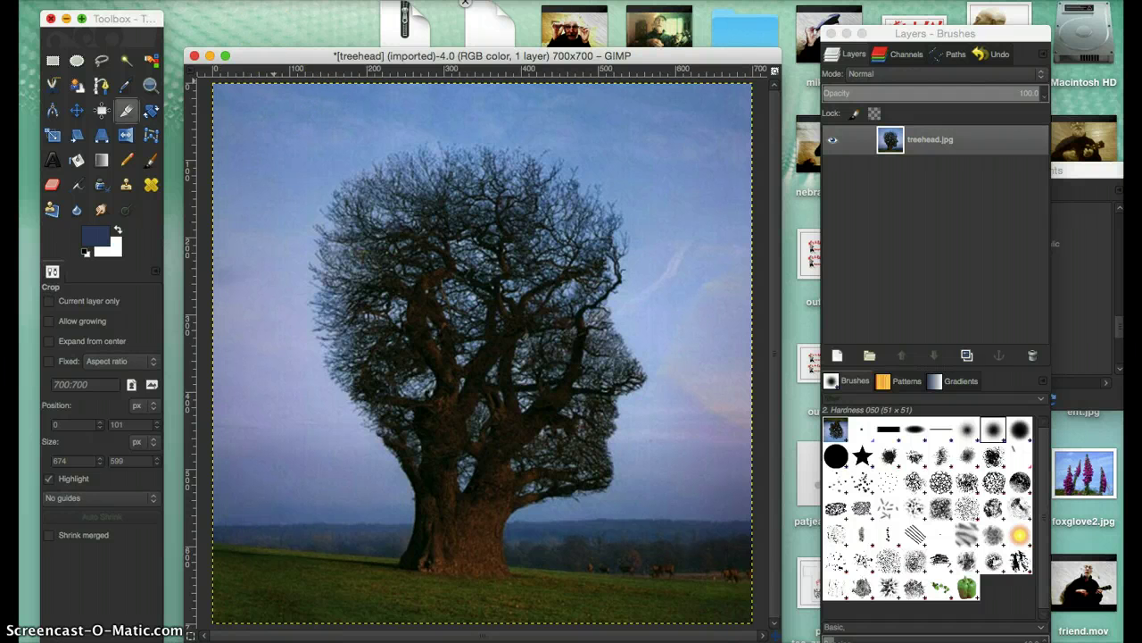
# Rotate the whole image 180° so the grass runs along the top edge
pyautogui.click(268, 0)
pyautogui.moveTo(283, 34)
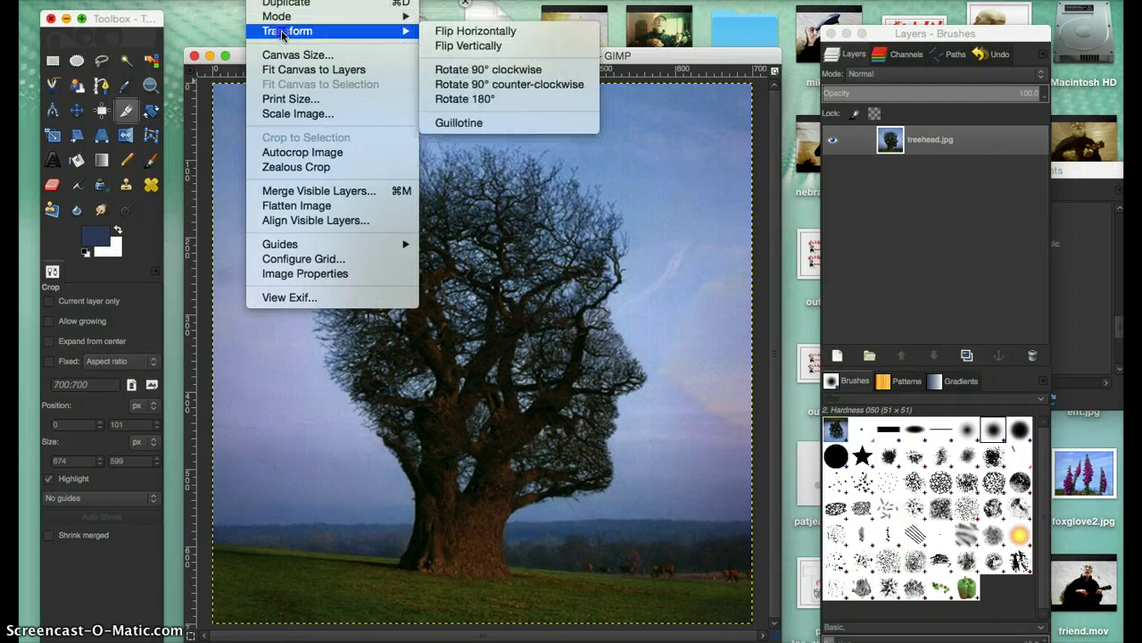
pyautogui.click(465, 104)
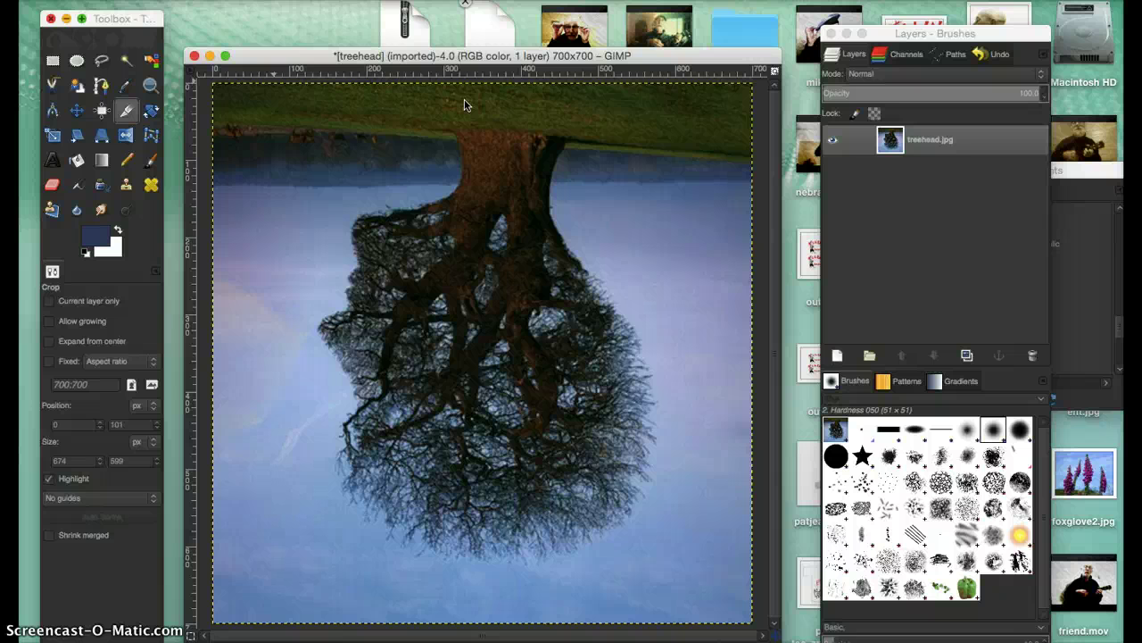
pyautogui.click(434, 54)
# Apply Polar Coordinates with default settings and To polar checked
pyautogui.click(442, 0)
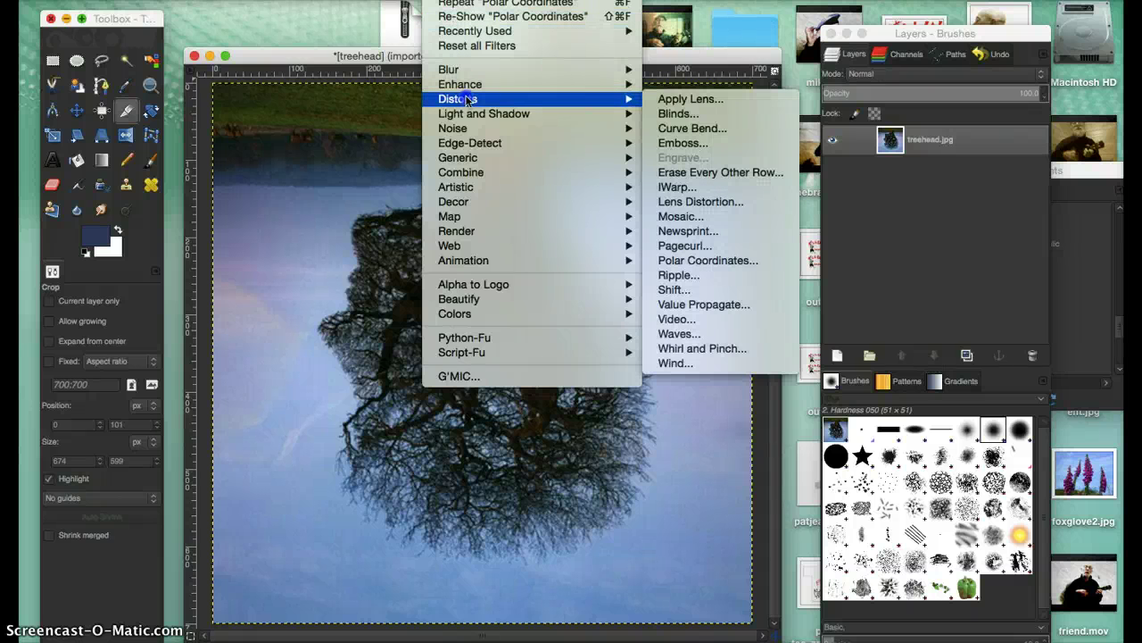
pyautogui.moveTo(531, 98)
pyautogui.click(685, 261)
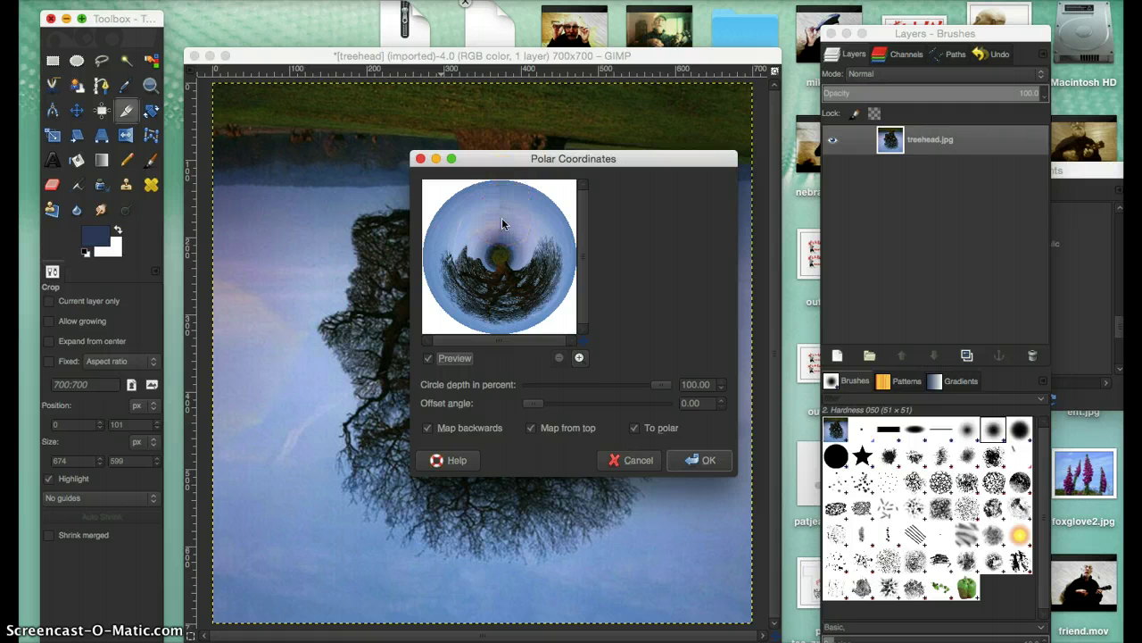
pyautogui.click(701, 461)
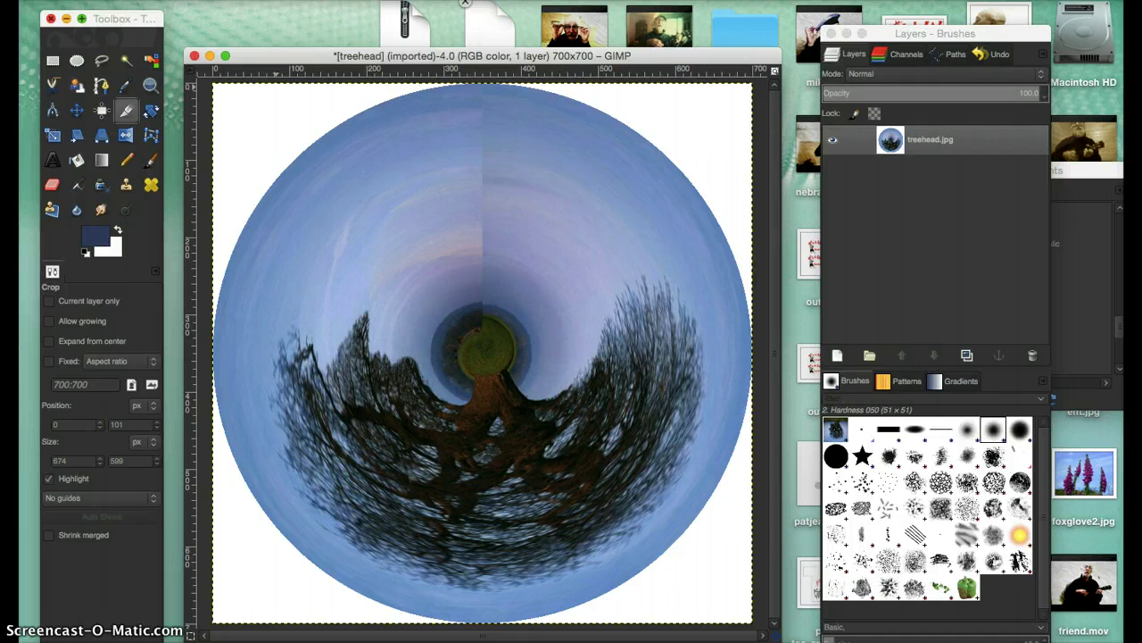
# Rotate the planet image 180° so the tree stands on top
pyautogui.click(268, 0)
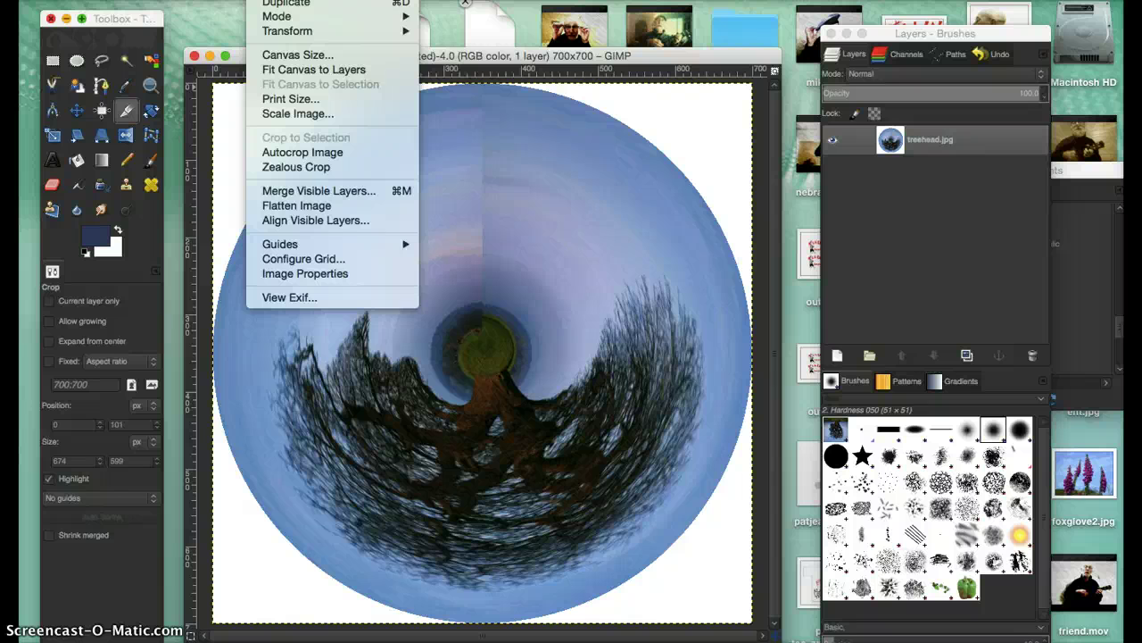
pyautogui.moveTo(351, 32)
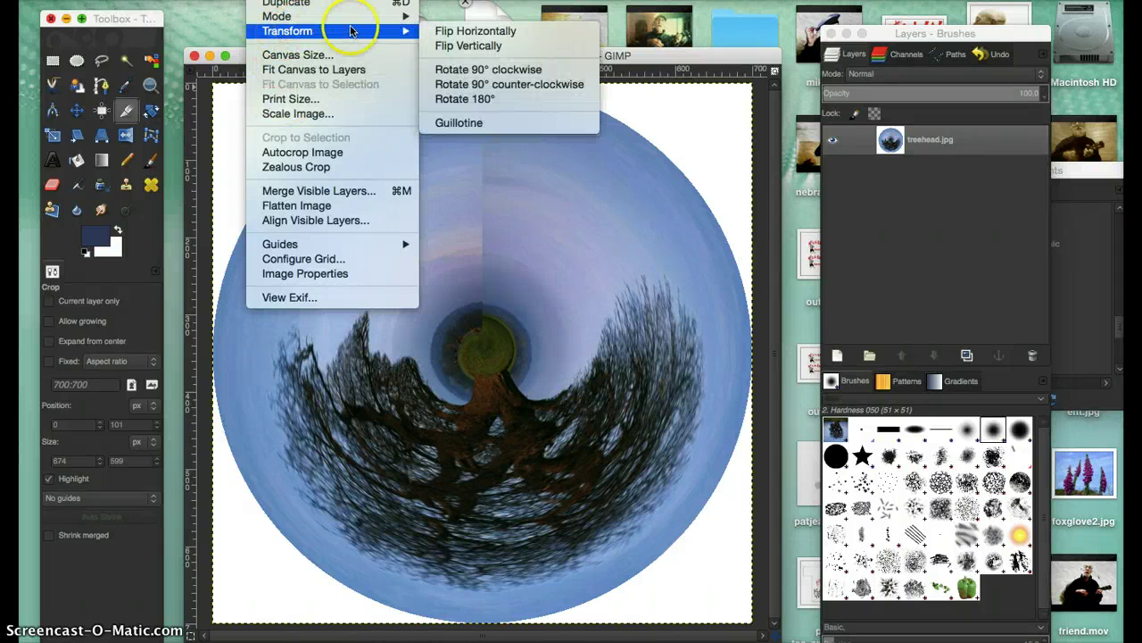
pyautogui.click(462, 100)
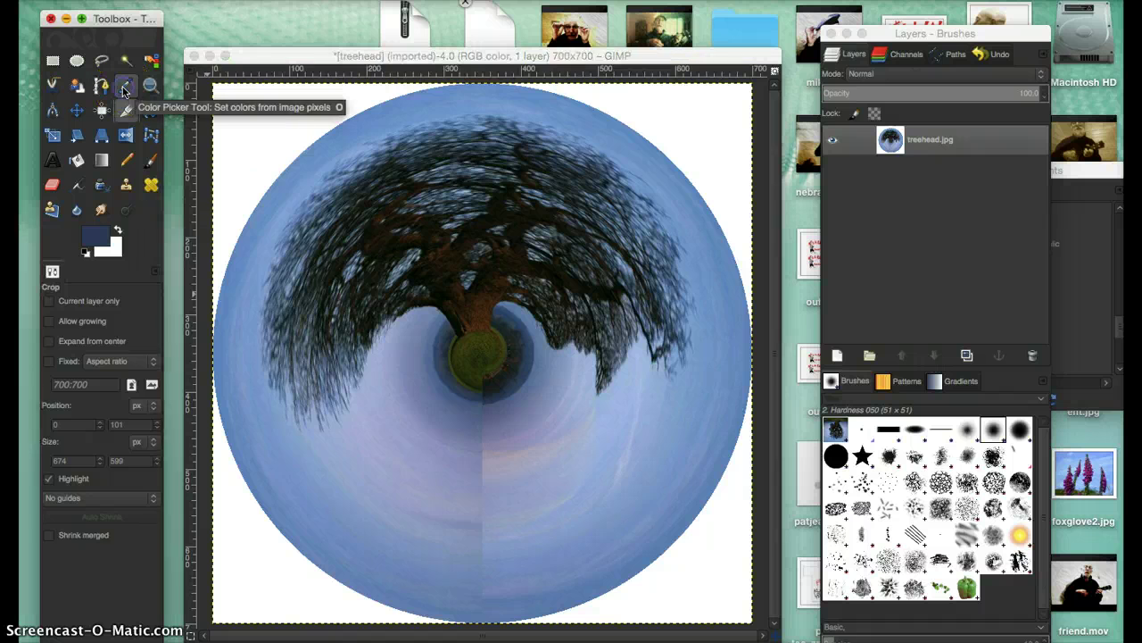
# Sample the pale sky blue beside the seam as foreground, then select the Smudge tool
pyautogui.click(125, 87)
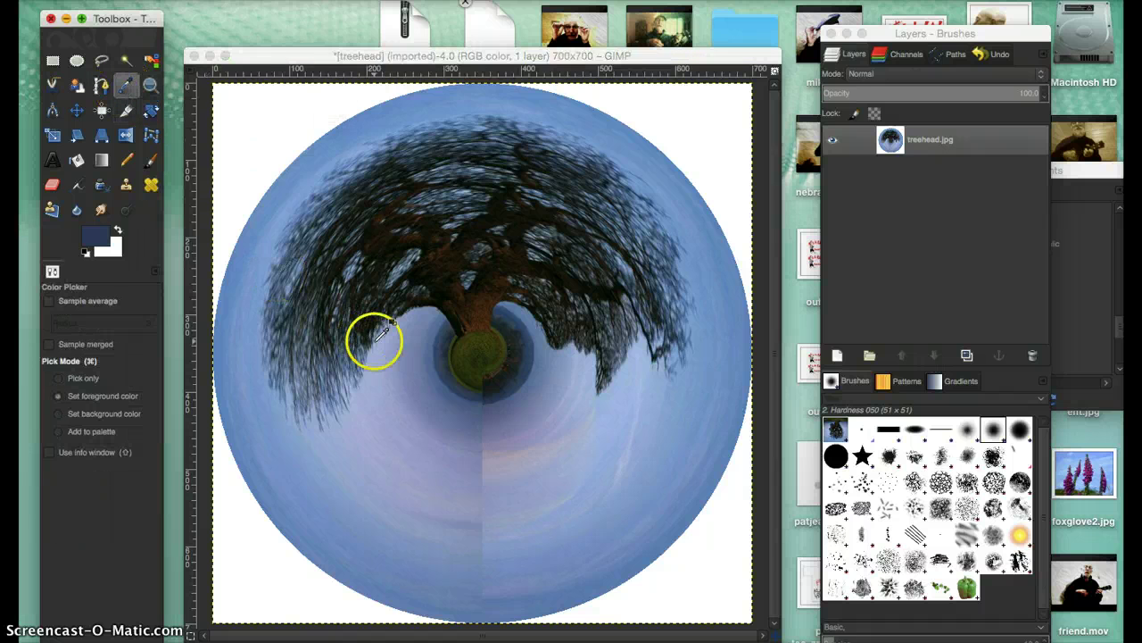
pyautogui.click(487, 487)
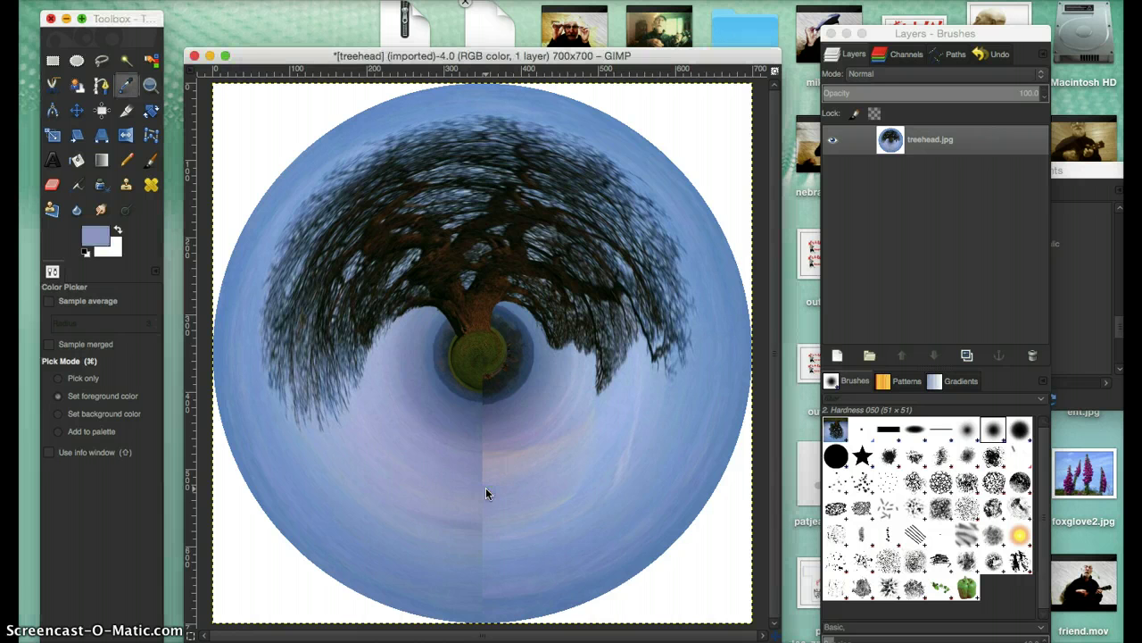
pyautogui.click(101, 212)
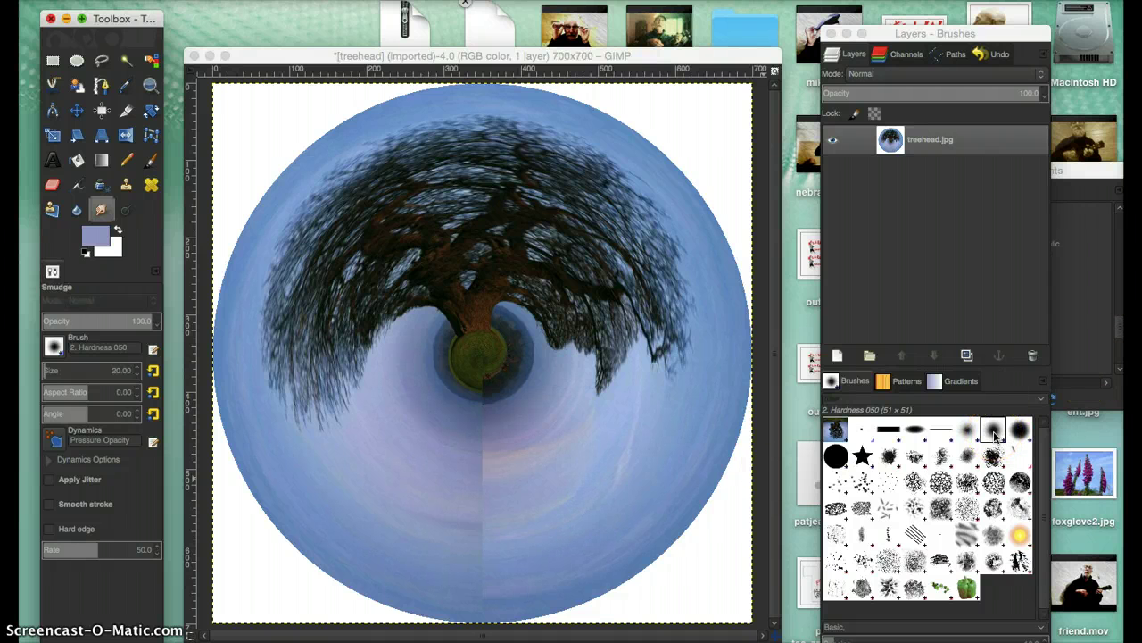
# Switch to the Hardness 075 brush and smudge the seam below the little globe
pyautogui.moveTo(994, 435); pyautogui.dragTo(1020, 429)
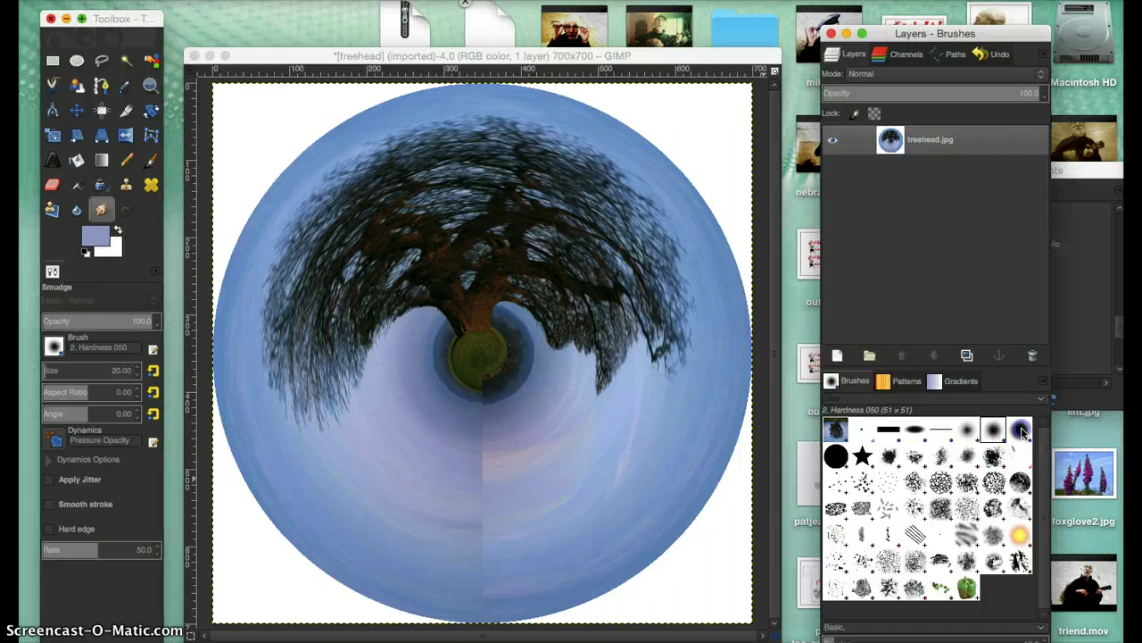
pyautogui.click(1022, 431)
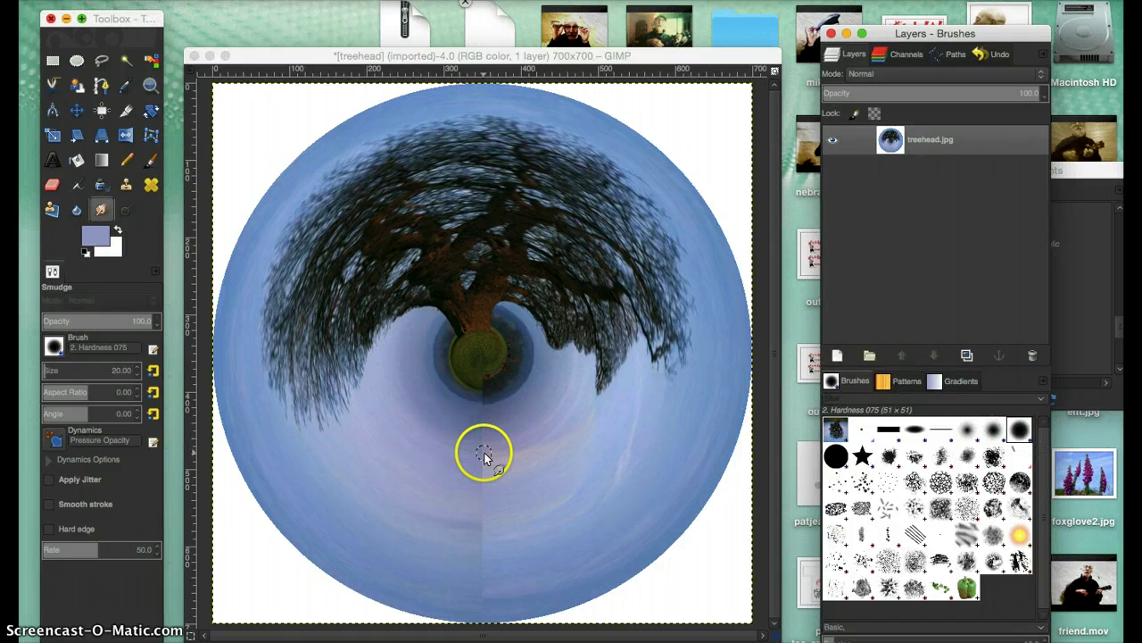
pyautogui.moveTo(483, 451)
pyautogui.mouseDown()
pyautogui.moveTo(474, 477)
pyautogui.moveTo(492, 485)
pyautogui.moveTo(477, 454)
pyautogui.moveTo(489, 457)
pyautogui.moveTo(477, 461)
pyautogui.moveTo(490, 526)
pyautogui.moveTo(473, 525)
pyautogui.moveTo(484, 540)
pyautogui.moveTo(471, 573)
pyautogui.moveTo(484, 616)
pyautogui.moveTo(483, 455)
pyautogui.mouseUp()
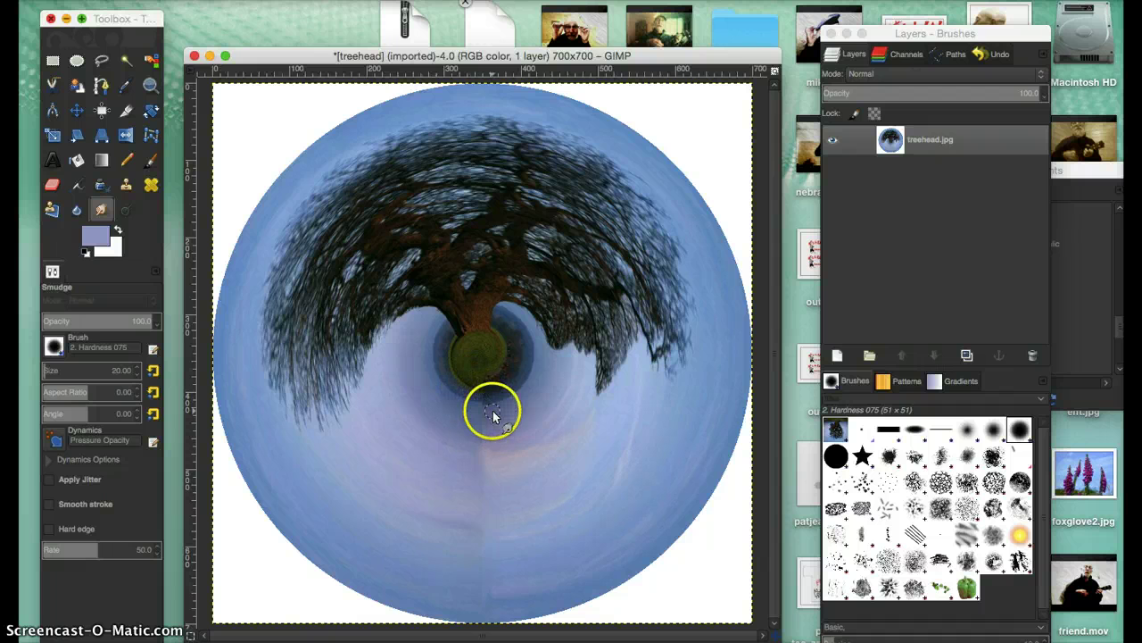
# Sample a slate blue from the sky's edge and smudge the seam up toward the trunk
pyautogui.click(125, 87)
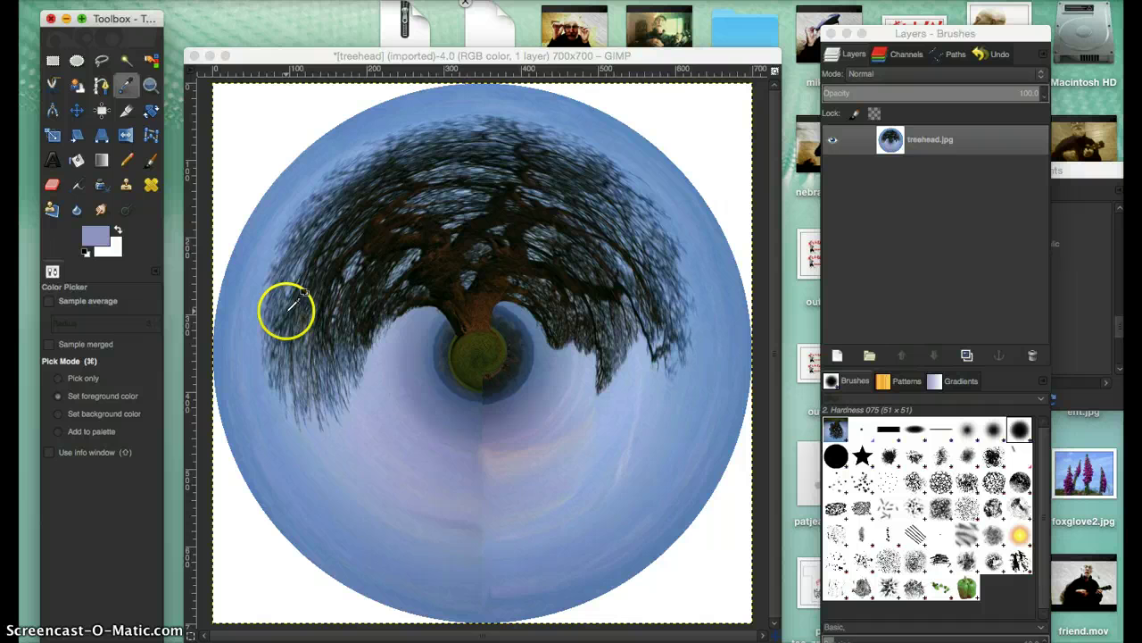
pyautogui.click(491, 406)
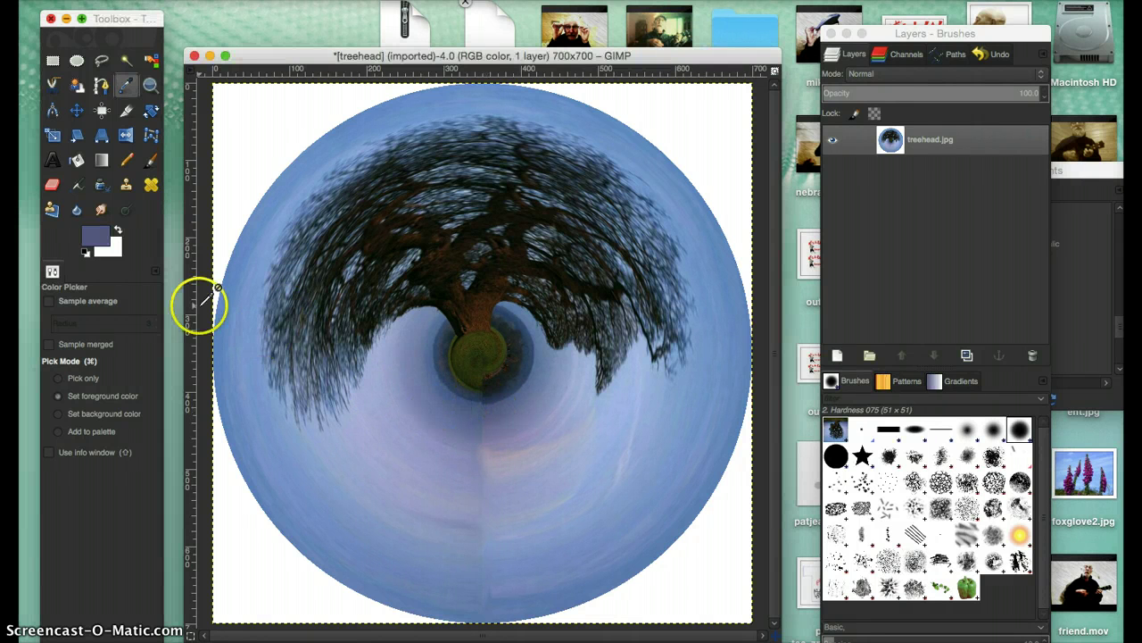
pyautogui.click(100, 211)
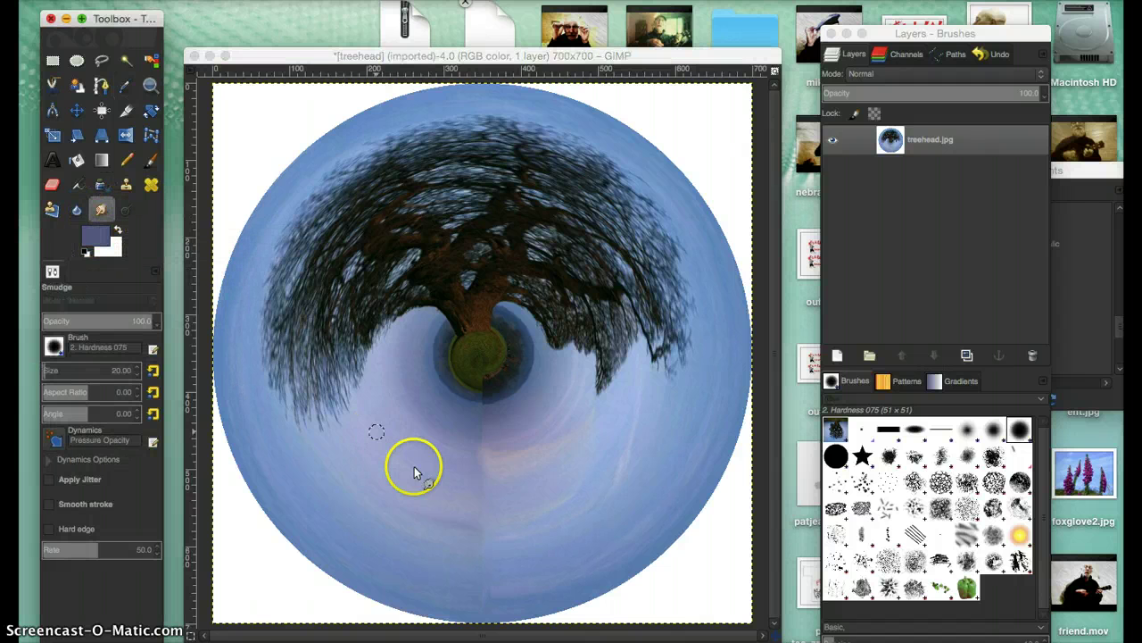
pyautogui.moveTo(487, 413)
pyautogui.mouseDown()
pyautogui.moveTo(477, 410)
pyautogui.moveTo(480, 497)
pyautogui.moveTo(492, 538)
pyautogui.moveTo(476, 485)
pyautogui.moveTo(482, 413)
pyautogui.moveTo(500, 420)
pyautogui.moveTo(472, 451)
pyautogui.moveTo(488, 453)
pyautogui.mouseUp()
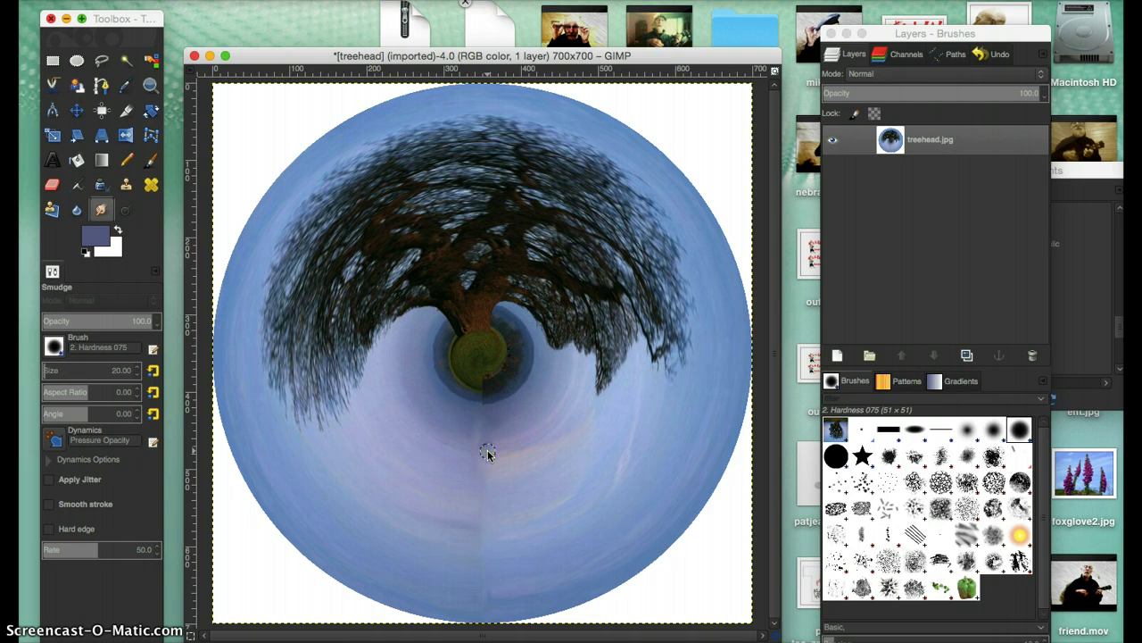
pyautogui.moveTo(489, 438)
pyautogui.mouseDown()
pyautogui.moveTo(483, 379)
pyautogui.moveTo(496, 381)
pyautogui.moveTo(485, 381)
pyautogui.moveTo(482, 412)
pyautogui.mouseUp()
# Sample the dark blue beneath the green ball and smudge around the tree's base
pyautogui.click(127, 85)
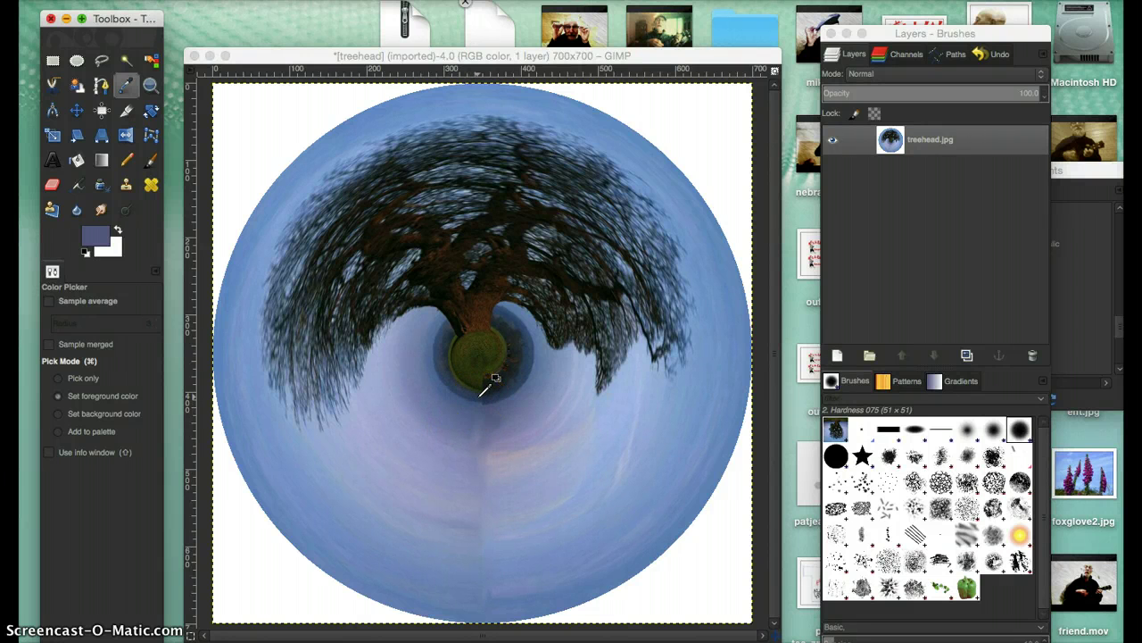
pyautogui.click(478, 399)
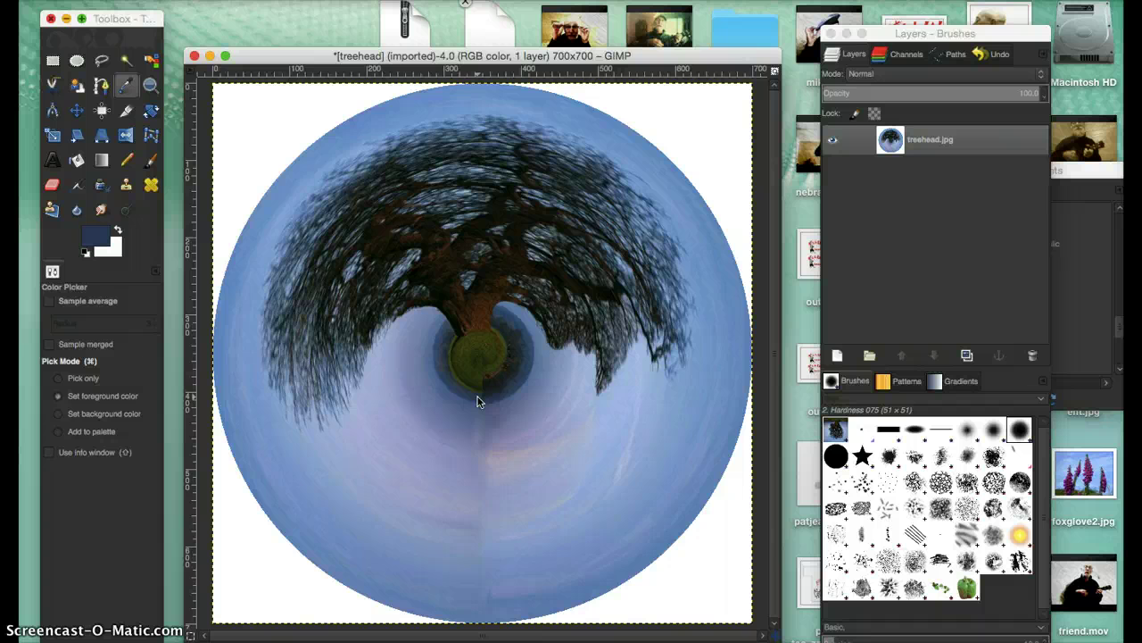
pyautogui.click(102, 212)
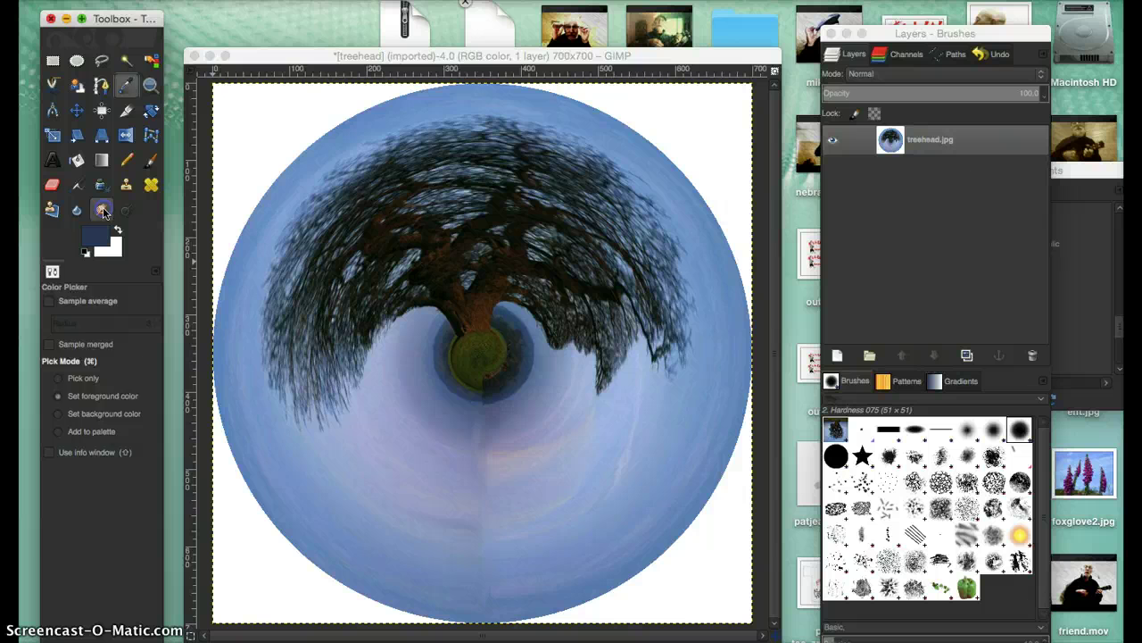
pyautogui.click(481, 398)
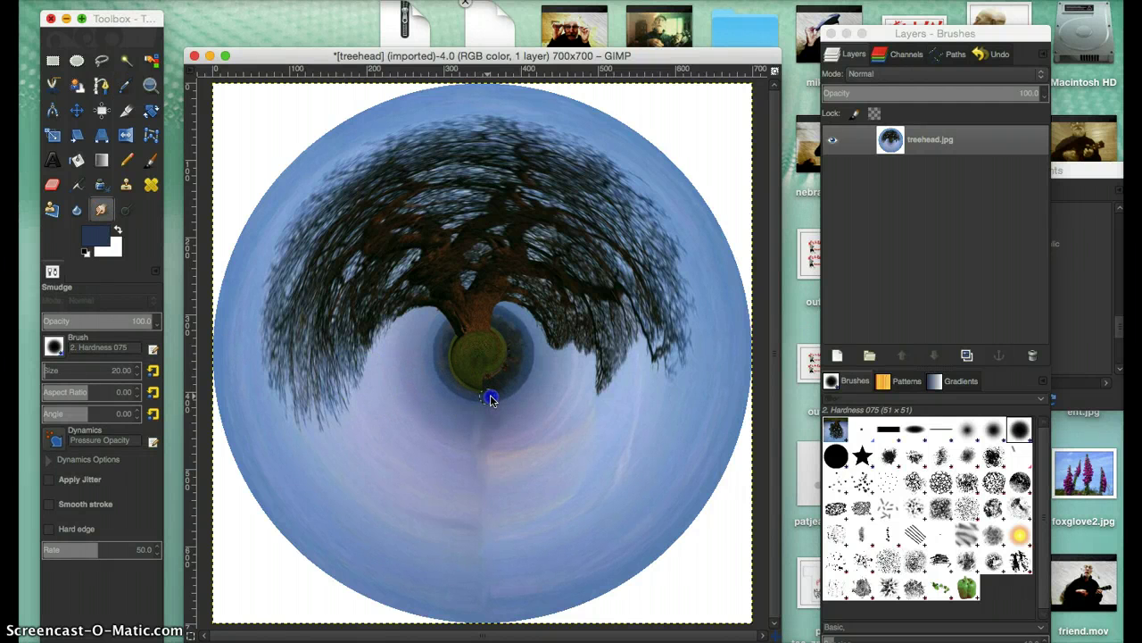
pyautogui.moveTo(481, 398)
pyautogui.mouseDown()
pyautogui.moveTo(490, 401)
pyautogui.moveTo(480, 400)
pyautogui.mouseUp()
# Undo that smudge stroke and switch to the 2. Hardness 050 brush
pyautogui.click(159, 0)
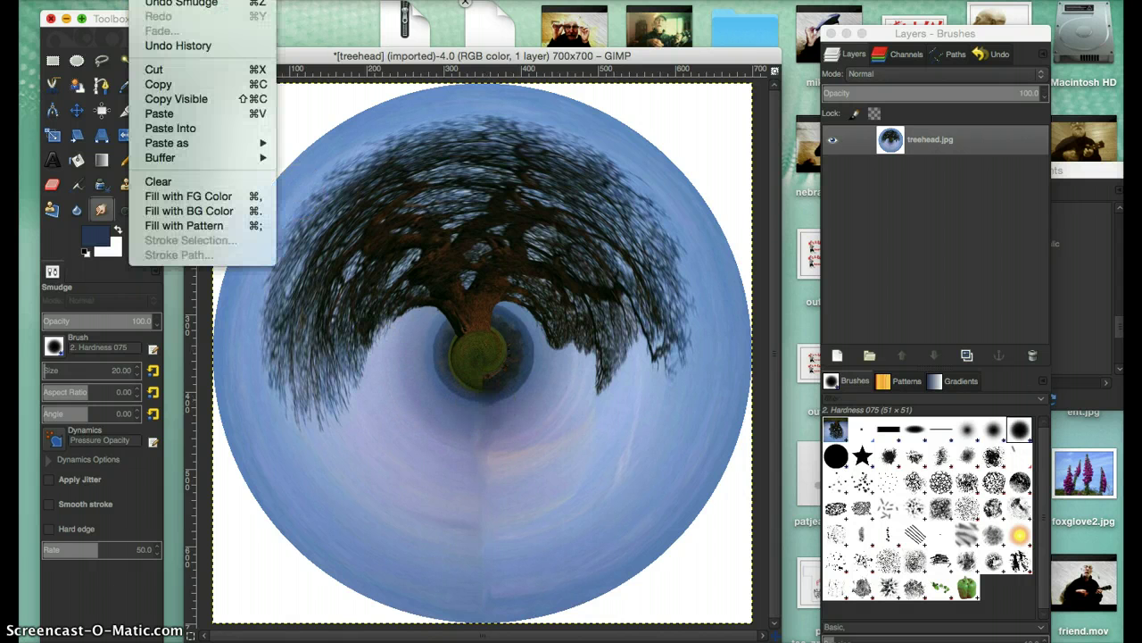
pyautogui.click(165, 5)
pyautogui.click(995, 433)
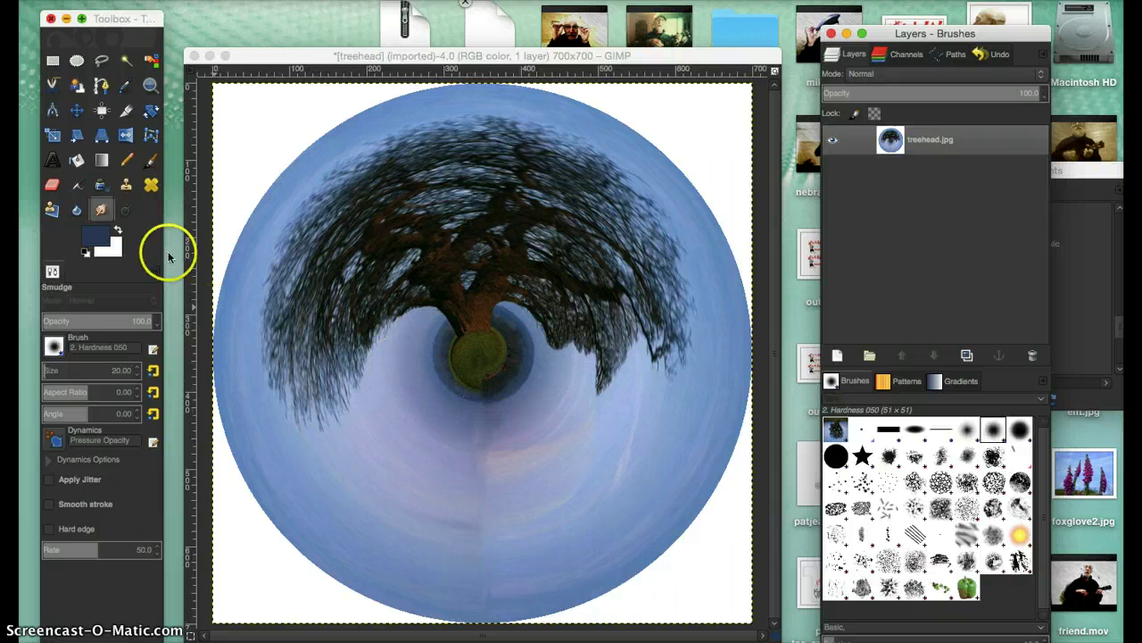
# Smudge the dark seam directly beneath the green ball into the surrounding sky
pyautogui.click(484, 398)
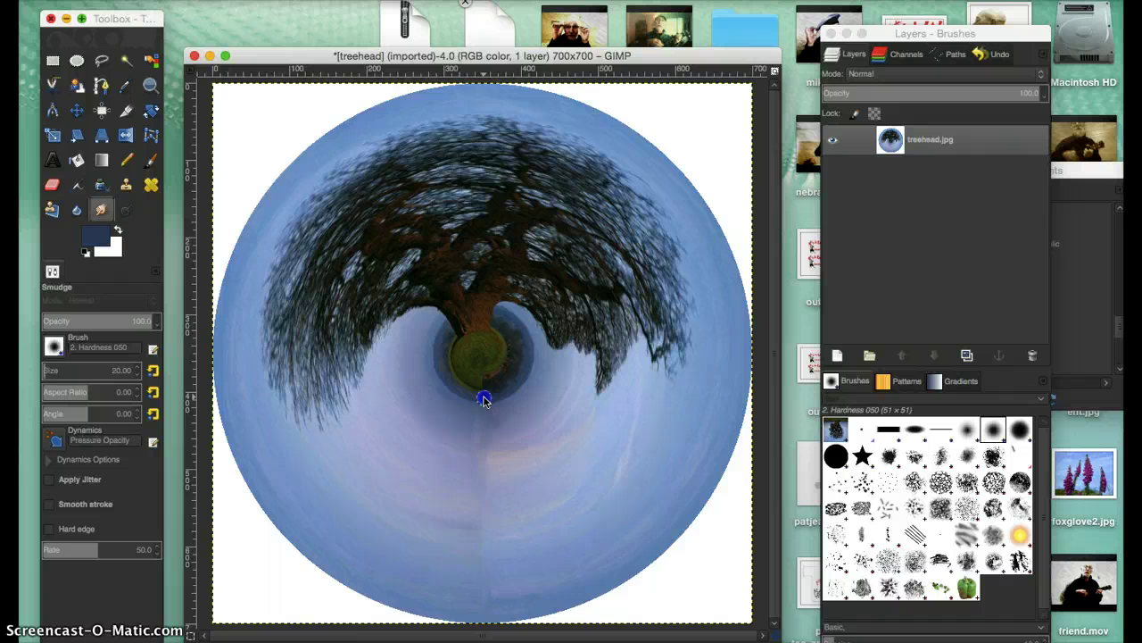
pyautogui.moveTo(480, 400); pyautogui.dragTo(484, 402)
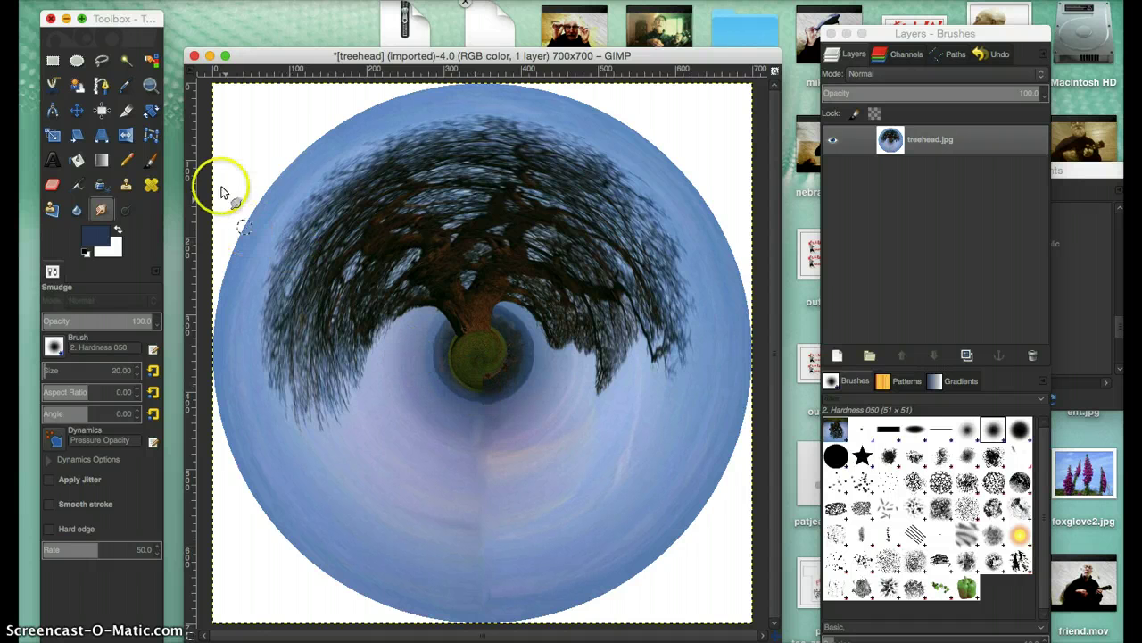
# Sample the dark green of the ball with the Color Picker
pyautogui.click(126, 87)
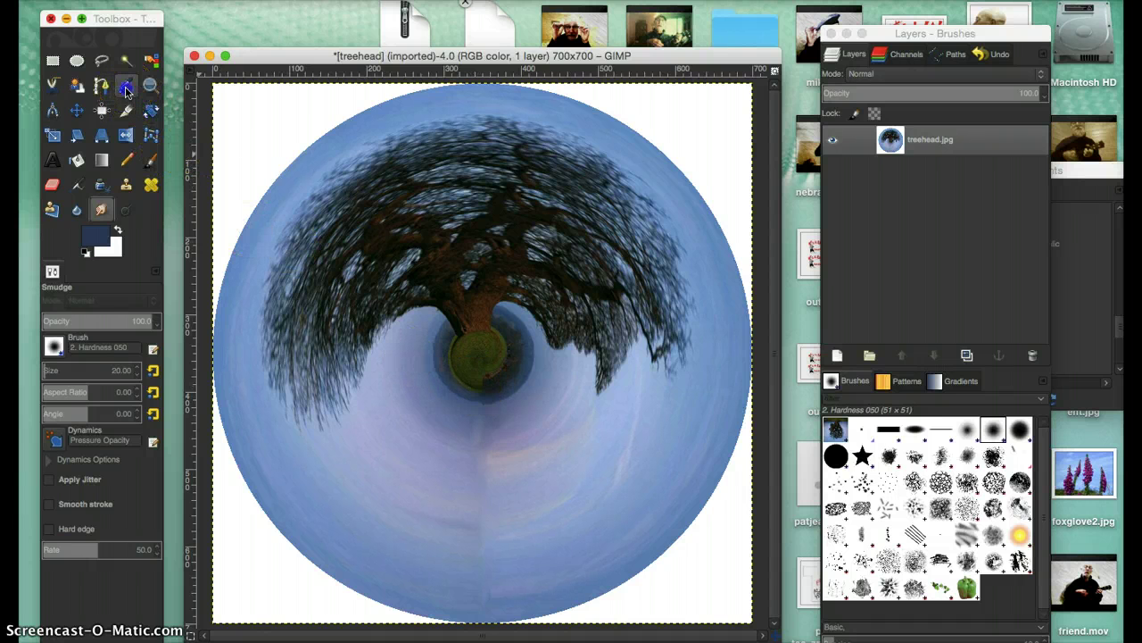
pyautogui.click(478, 381)
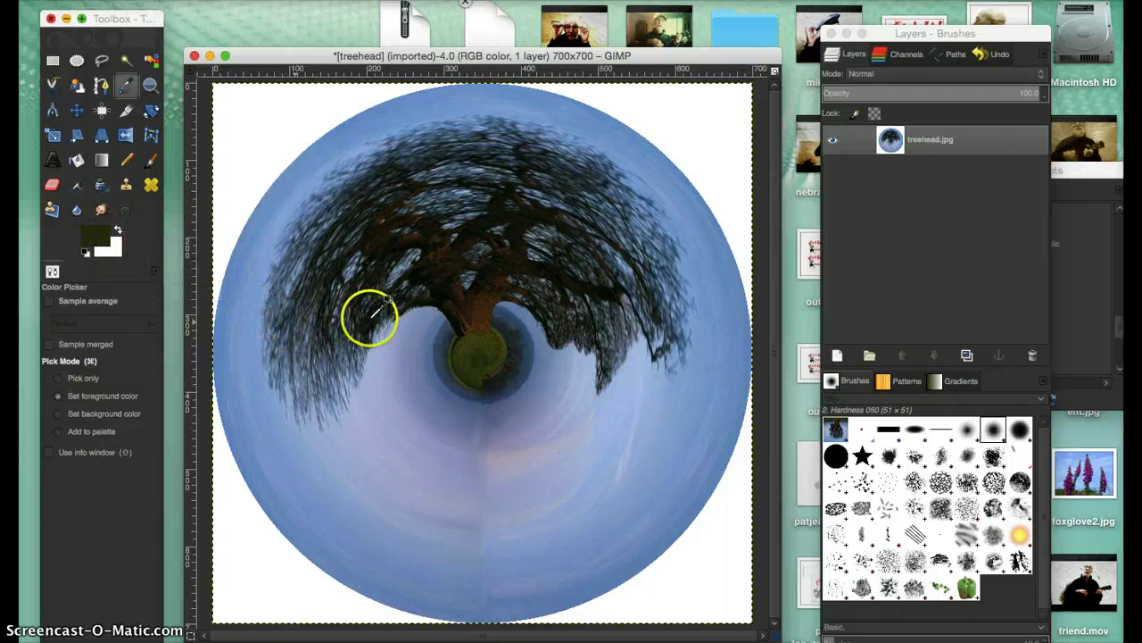
pyautogui.click(100, 210)
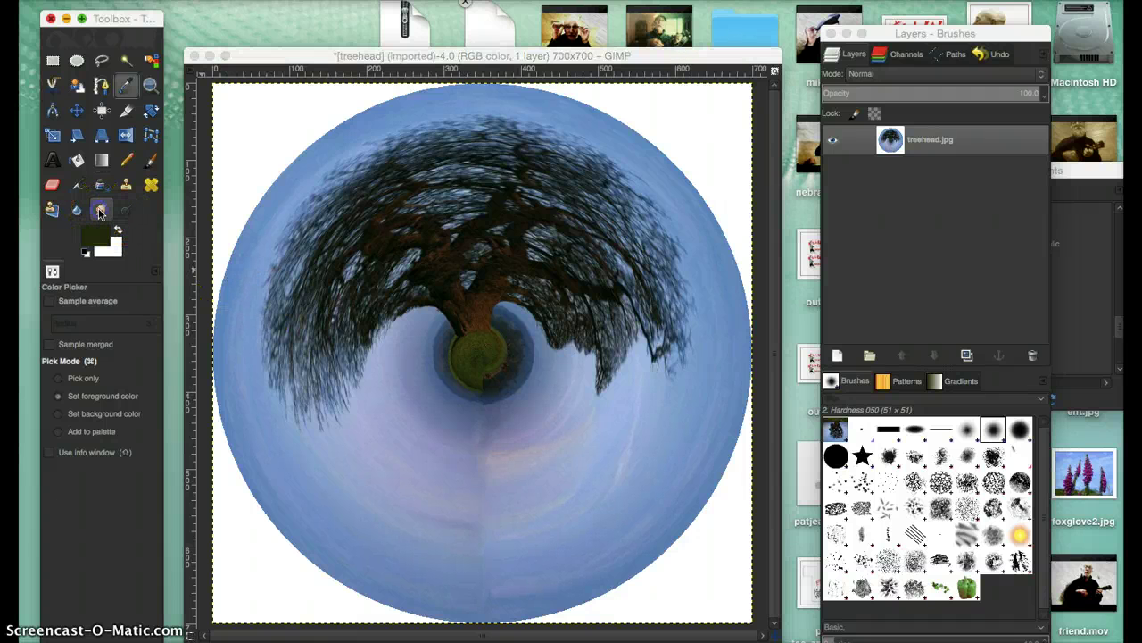
# Smudge the green ball's edges and the tree's right-side foliage toward the trunk
pyautogui.click(482, 381)
pyautogui.moveTo(481, 381); pyautogui.dragTo(484, 384)
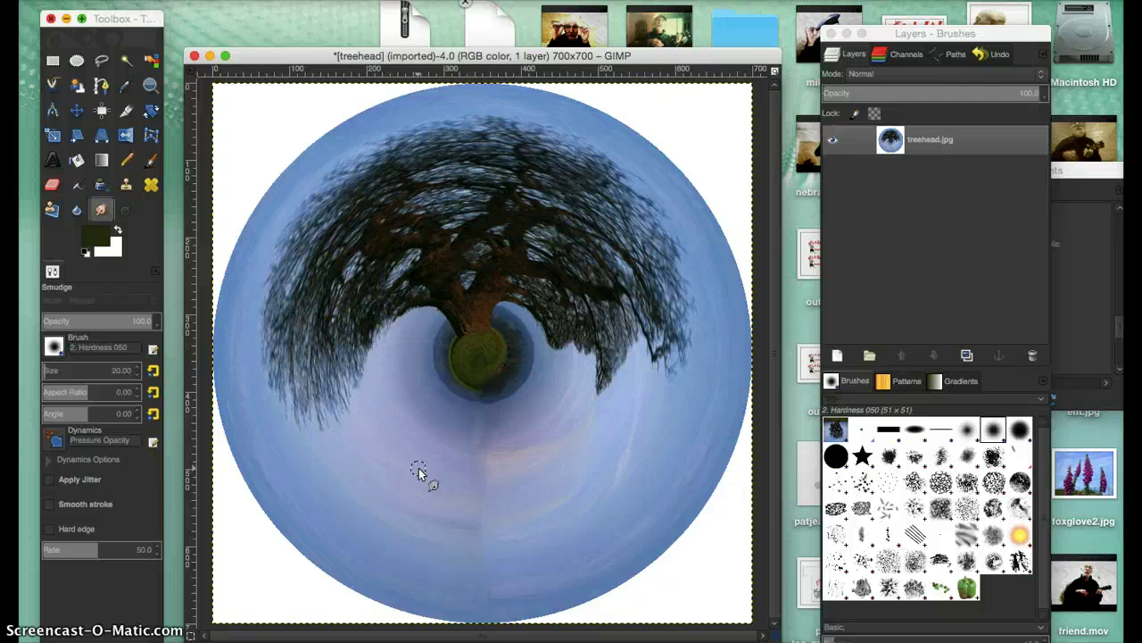
pyautogui.moveTo(418, 468)
pyautogui.mouseDown()
pyautogui.moveTo(503, 394)
pyautogui.moveTo(527, 351)
pyautogui.moveTo(477, 315)
pyautogui.mouseUp()
pyautogui.moveTo(456, 366)
pyautogui.mouseDown()
pyautogui.moveTo(507, 354)
pyautogui.moveTo(486, 333)
pyautogui.moveTo(462, 350)
pyautogui.moveTo(468, 370)
pyautogui.moveTo(499, 369)
pyautogui.moveTo(503, 353)
pyautogui.moveTo(458, 349)
pyautogui.moveTo(473, 363)
pyautogui.moveTo(486, 348)
pyautogui.moveTo(477, 324)
pyautogui.moveTo(448, 296)
pyautogui.moveTo(411, 298)
pyautogui.moveTo(363, 346)
pyautogui.moveTo(355, 407)
pyautogui.mouseUp()
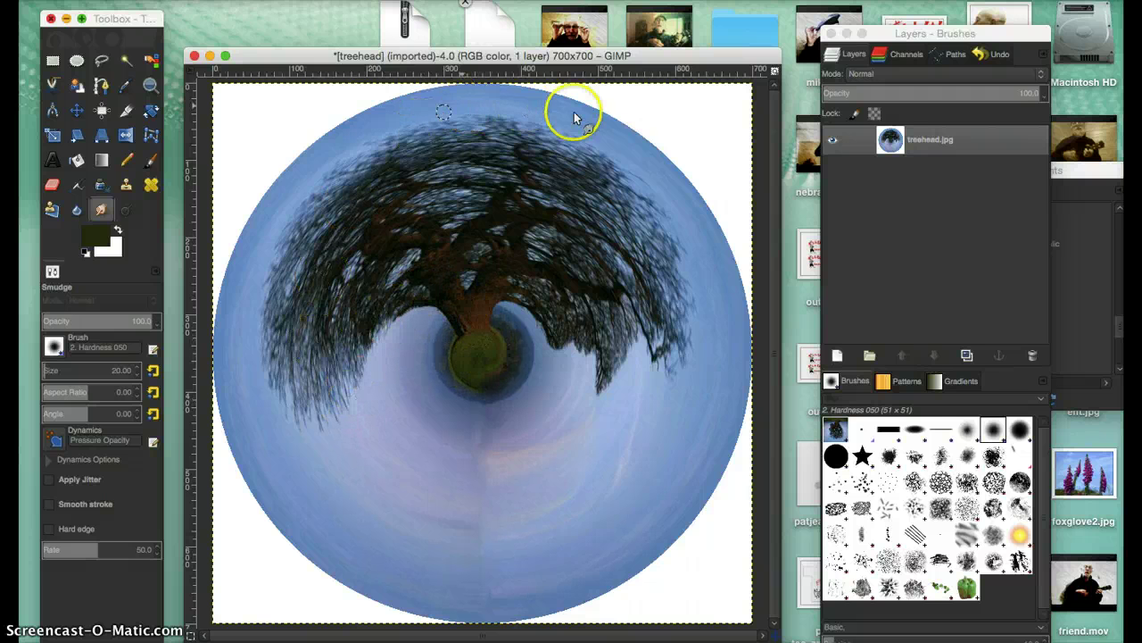
pyautogui.moveTo(611, 337)
pyautogui.mouseDown()
pyautogui.moveTo(603, 291)
pyautogui.moveTo(635, 354)
pyautogui.mouseUp()
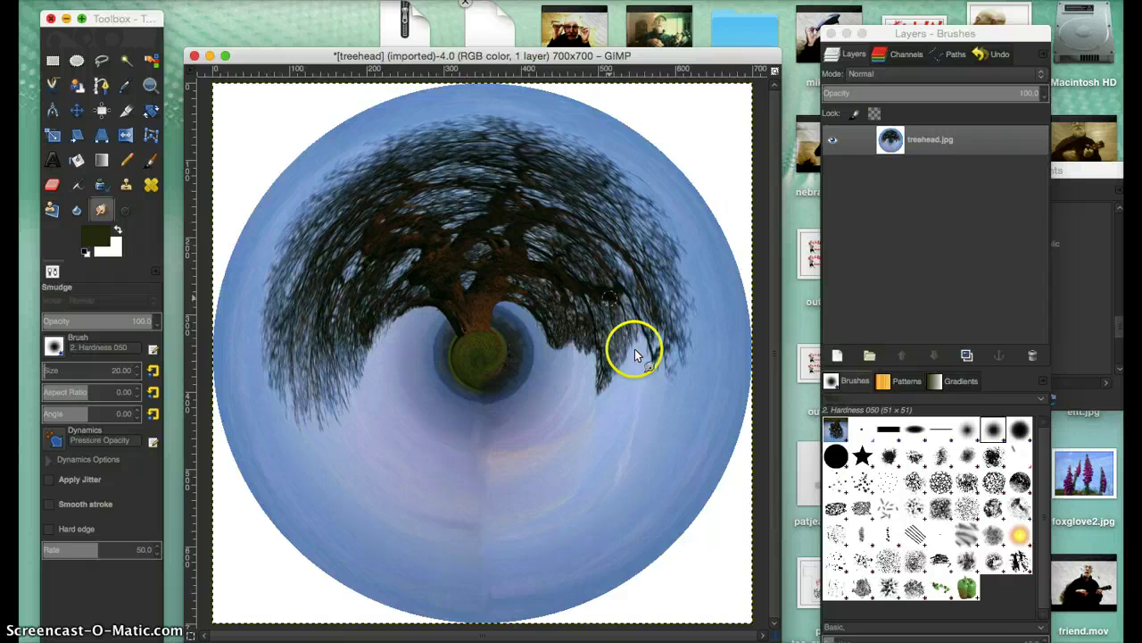
pyautogui.moveTo(572, 379)
pyautogui.mouseDown()
pyautogui.moveTo(551, 345)
pyautogui.moveTo(581, 353)
pyautogui.moveTo(608, 384)
pyautogui.moveTo(661, 355)
pyautogui.moveTo(677, 327)
pyautogui.moveTo(661, 257)
pyautogui.moveTo(567, 164)
pyautogui.moveTo(387, 182)
pyautogui.moveTo(306, 268)
pyautogui.moveTo(301, 360)
pyautogui.moveTo(323, 383)
pyautogui.moveTo(270, 312)
pyautogui.moveTo(257, 137)
pyautogui.moveTo(191, 70)
pyautogui.mouseUp()
# Export As, appending 'polar' to make treeheadpolar.jpg on the Desktop, and confirm Export
pyautogui.click(150, 0)
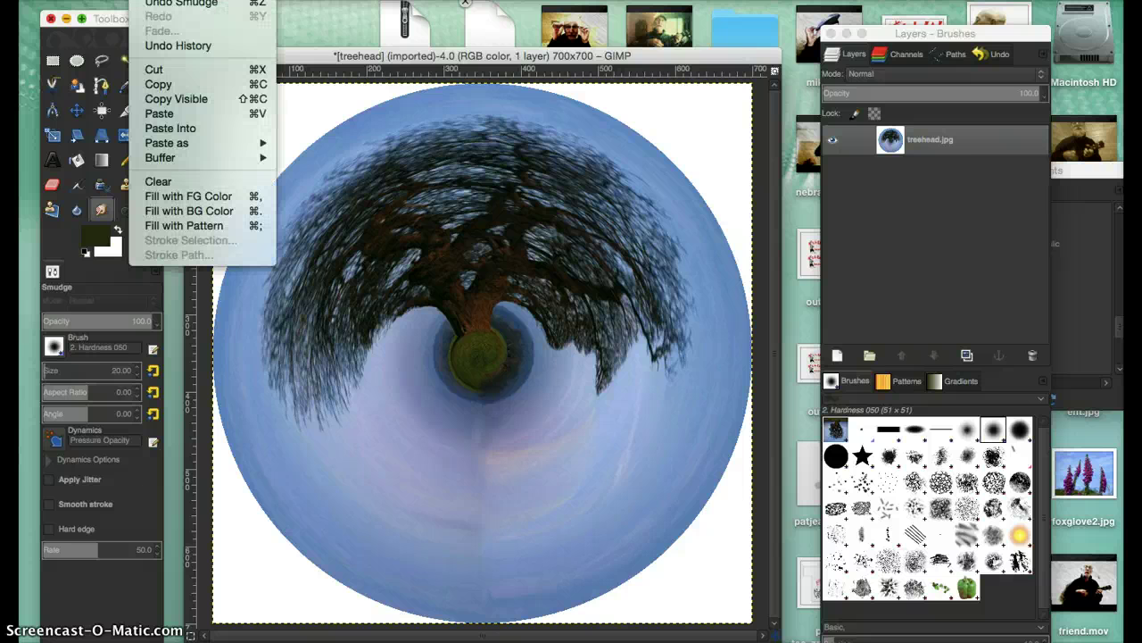
pyautogui.moveTo(116, 0)
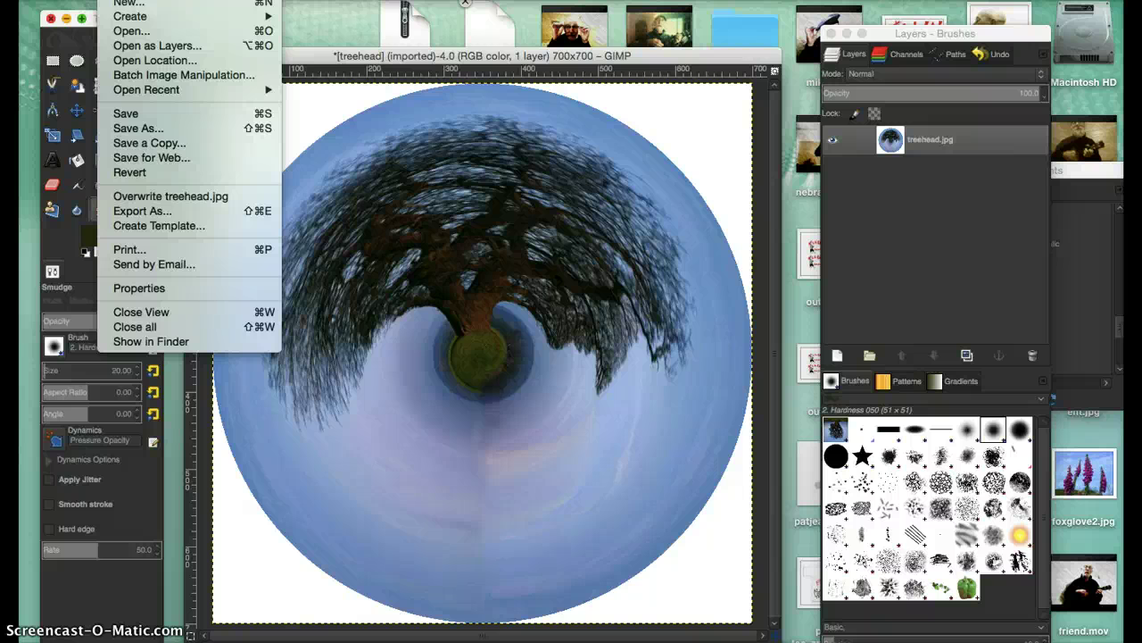
pyautogui.moveTo(110, 28); pyautogui.dragTo(131, 217)
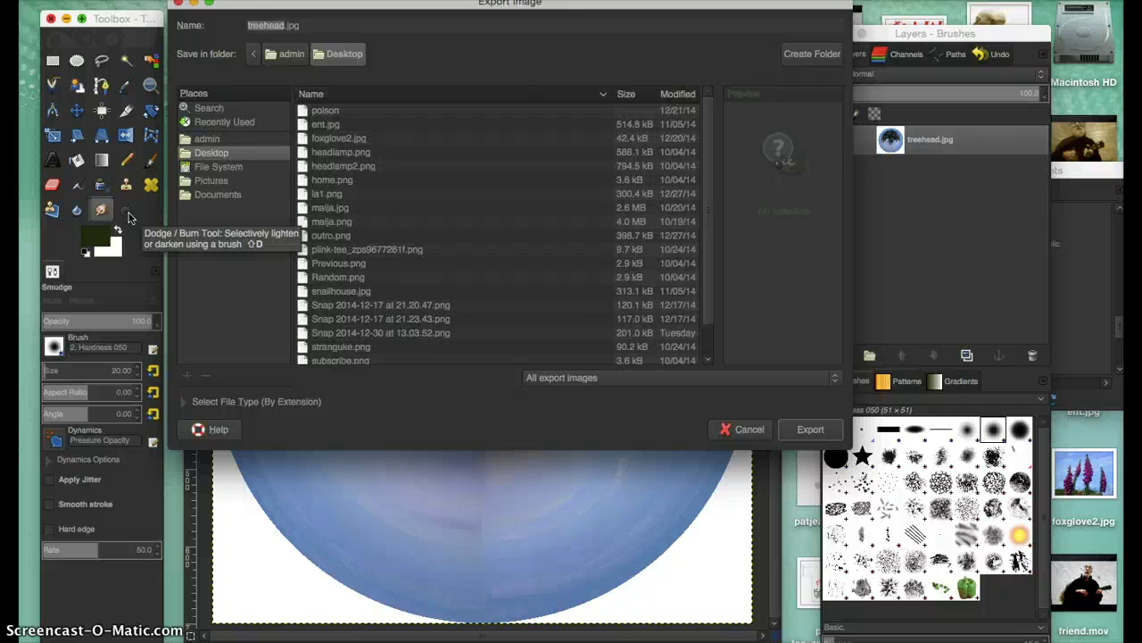
pyautogui.moveTo(129, 218)
pyautogui.mouseDown()
pyautogui.moveTo(199, 21)
pyautogui.moveTo(301, 21)
pyautogui.moveTo(279, 25)
pyautogui.mouseUp()
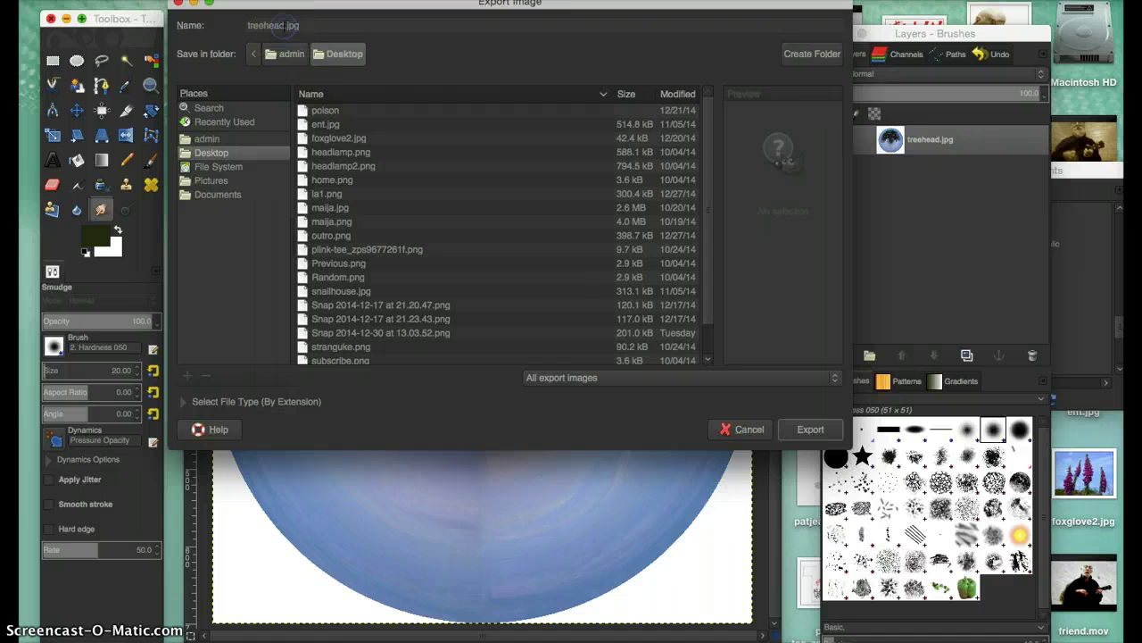
pyautogui.write('pola')
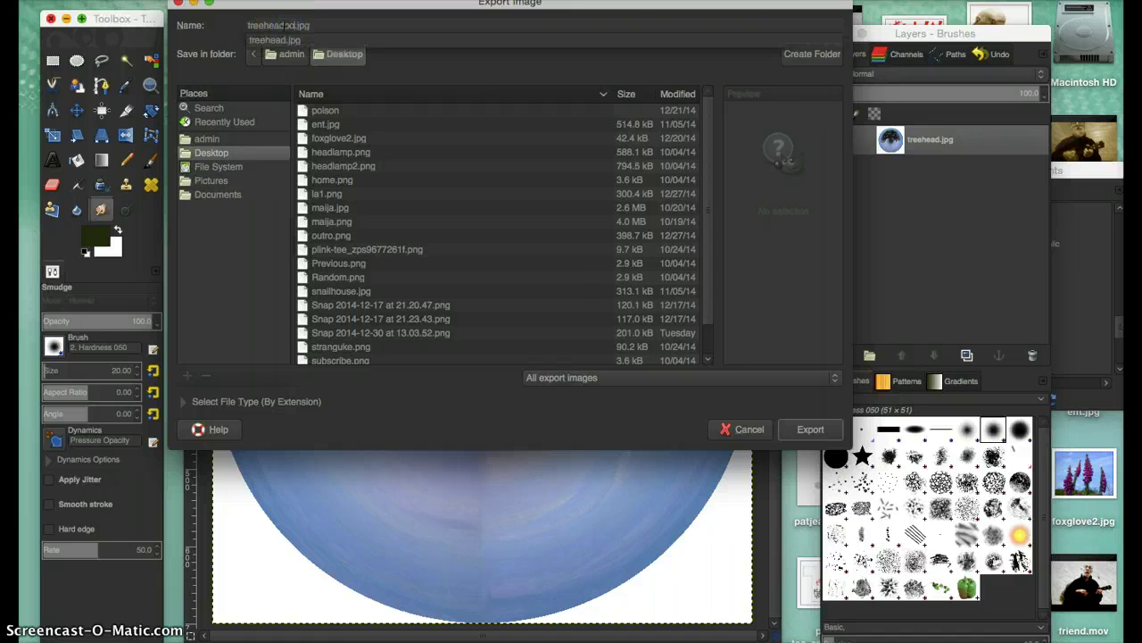
pyautogui.write('r')
pyautogui.moveTo(373, 46); pyautogui.dragTo(412, 94)
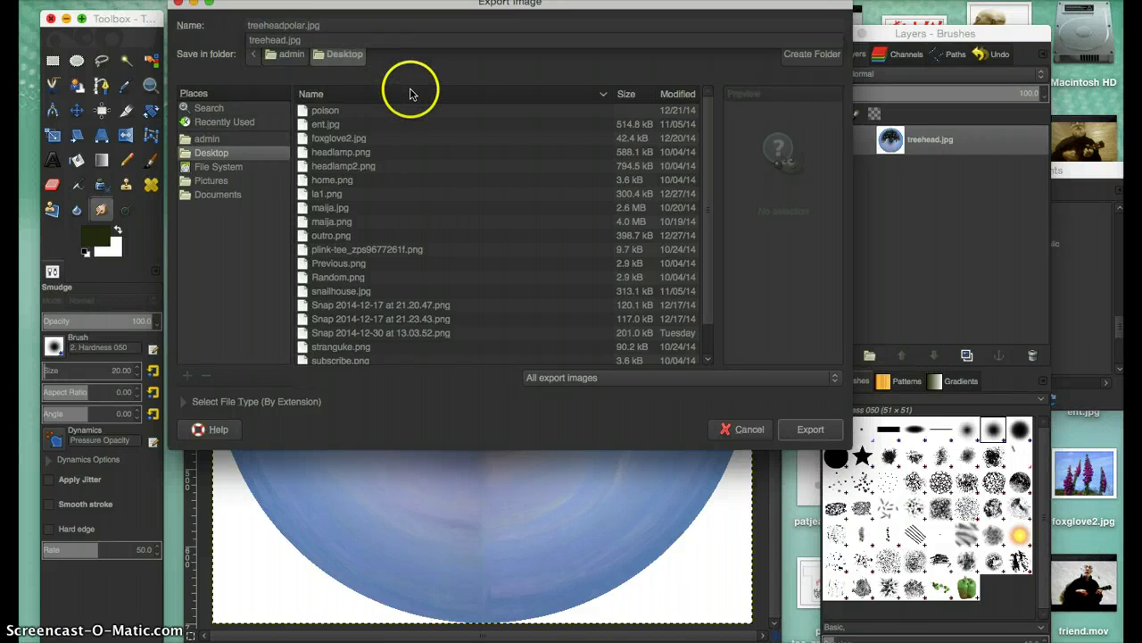
pyautogui.click(808, 435)
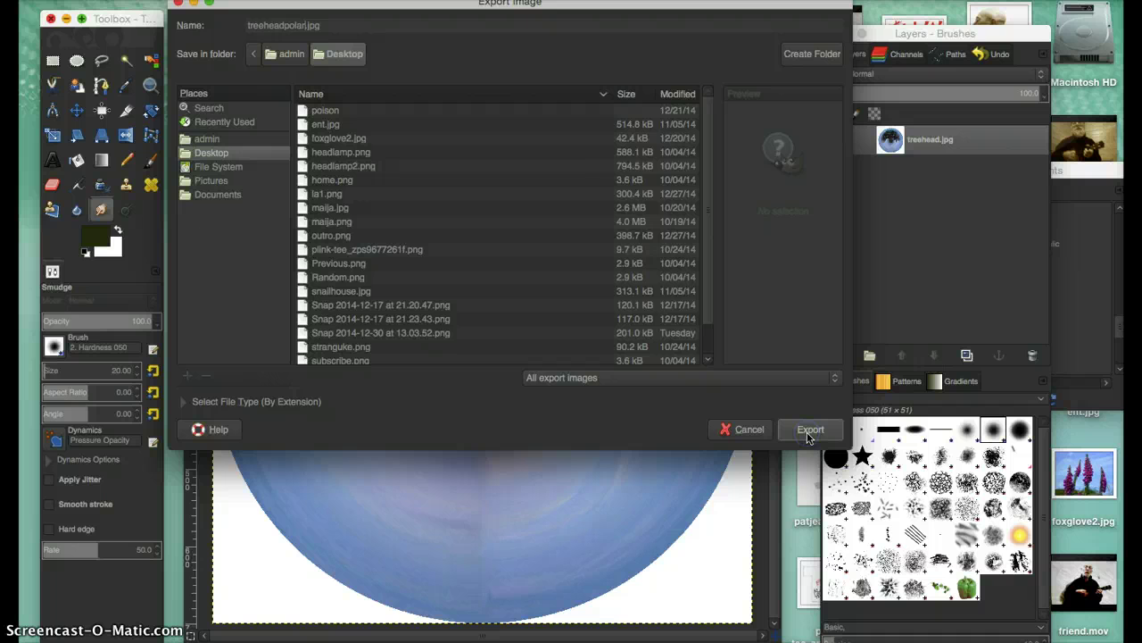
pyautogui.click(813, 432)
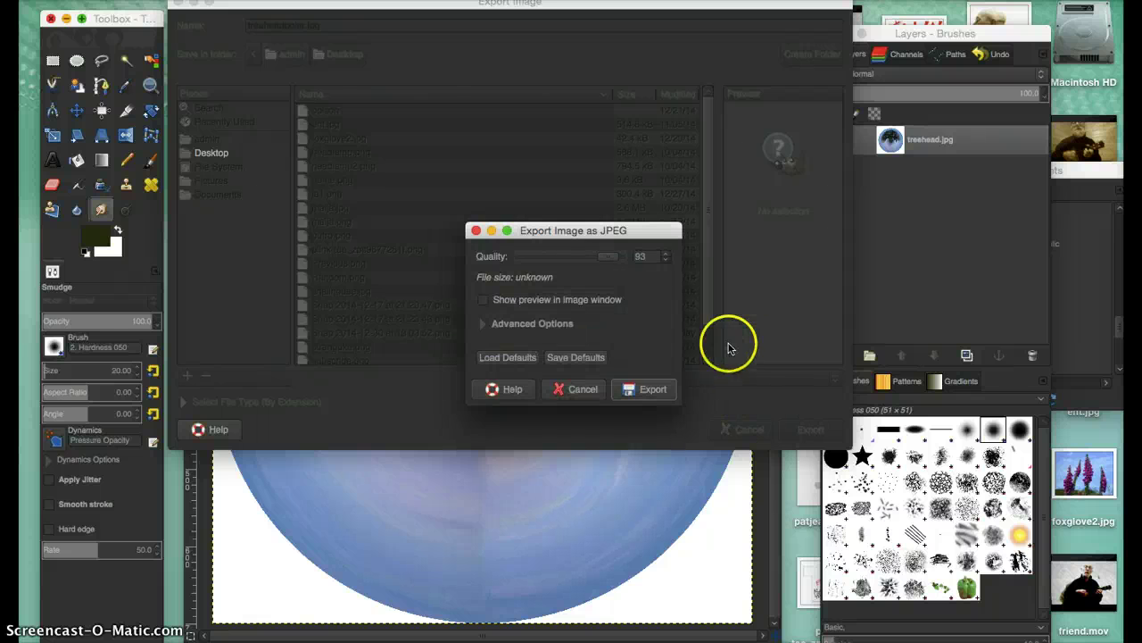
# Confirm the JPEG export with quality left at 93
pyautogui.click(645, 389)
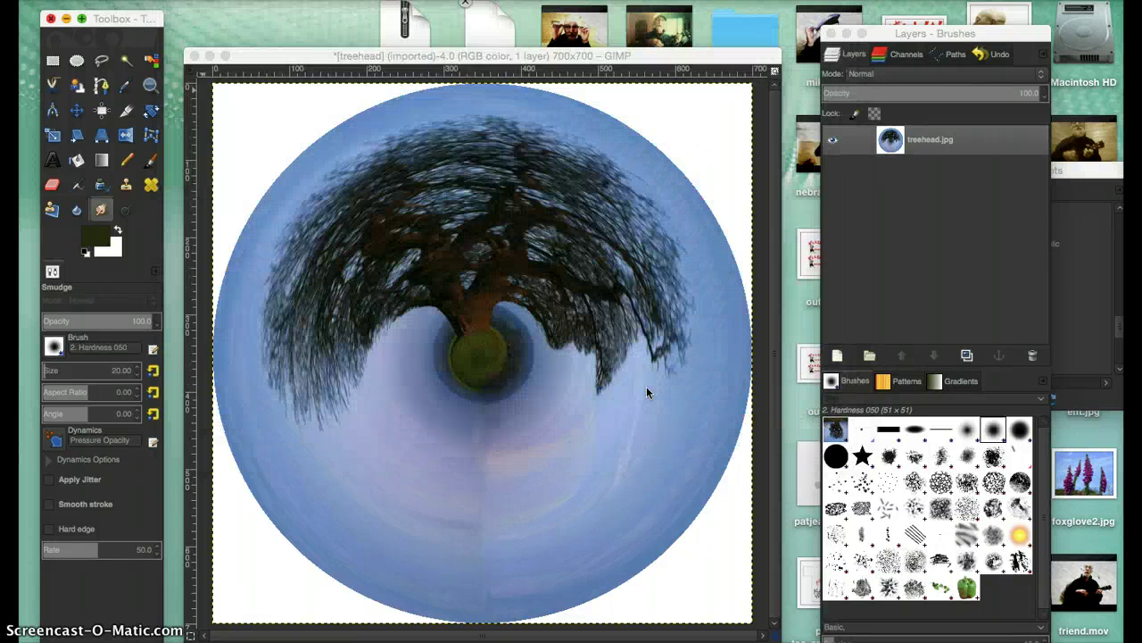